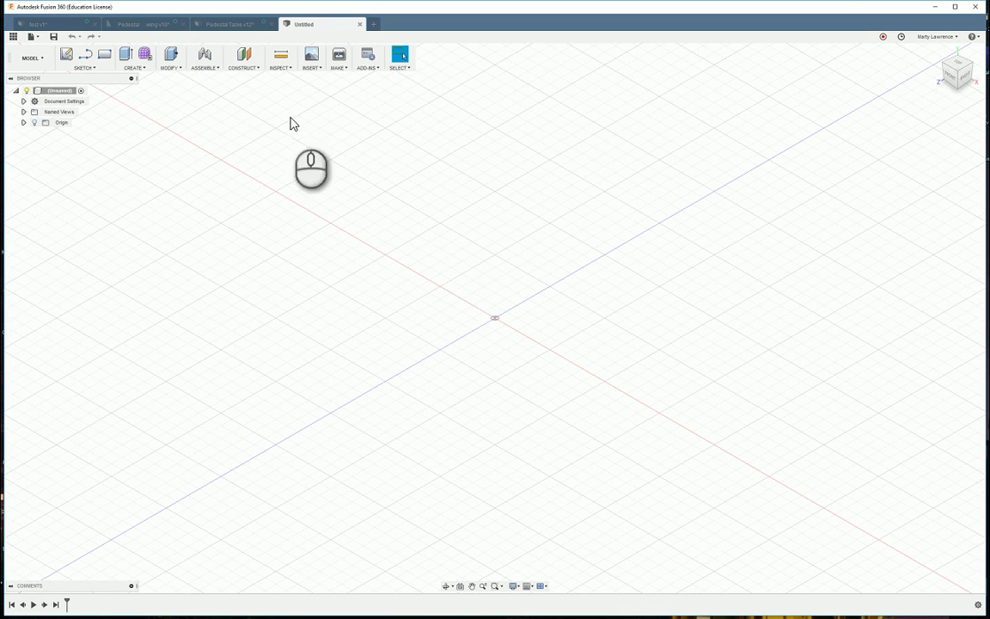
# - Bring up the test v1 foot profile sketch with its 165, R150, R80 and Ø70 dimensions
pyautogui.click(58, 27)
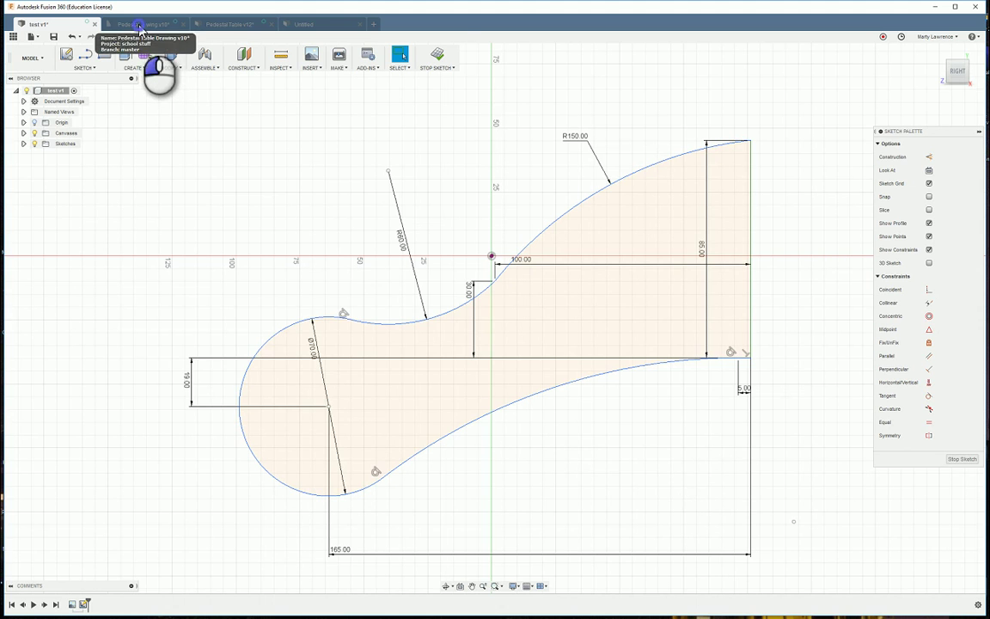
# - Go via Pedestal Table Drawing to the Pedestal Table v12 design and its 328.00 pedestal profile
pyautogui.click(140, 25)
pyautogui.click(231, 25)
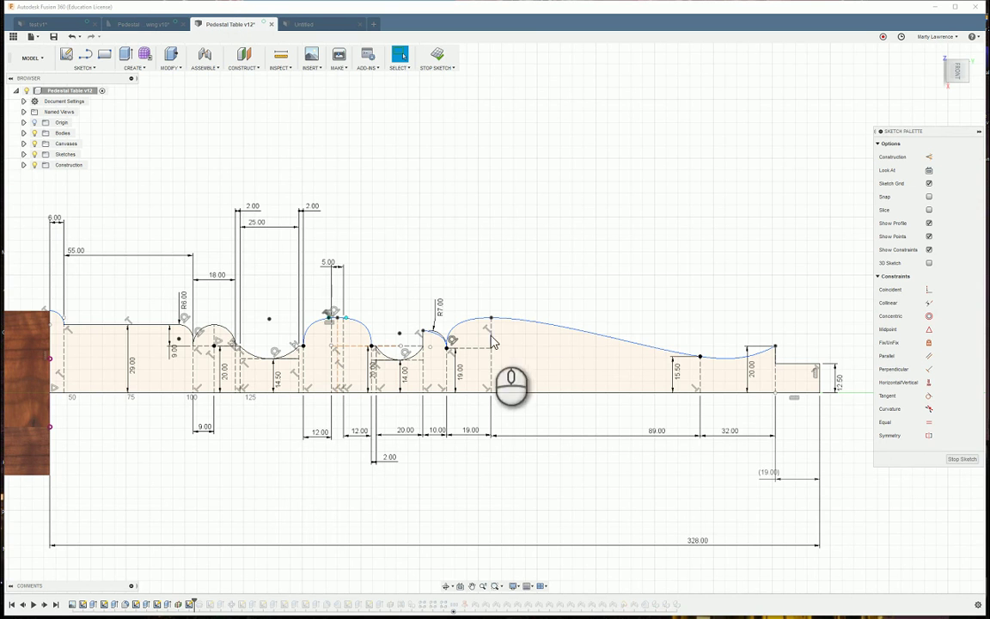
# - Toggle the pedestal sketch's short right-end line to construction and back, then return to test v1
pyautogui.click(461, 341)
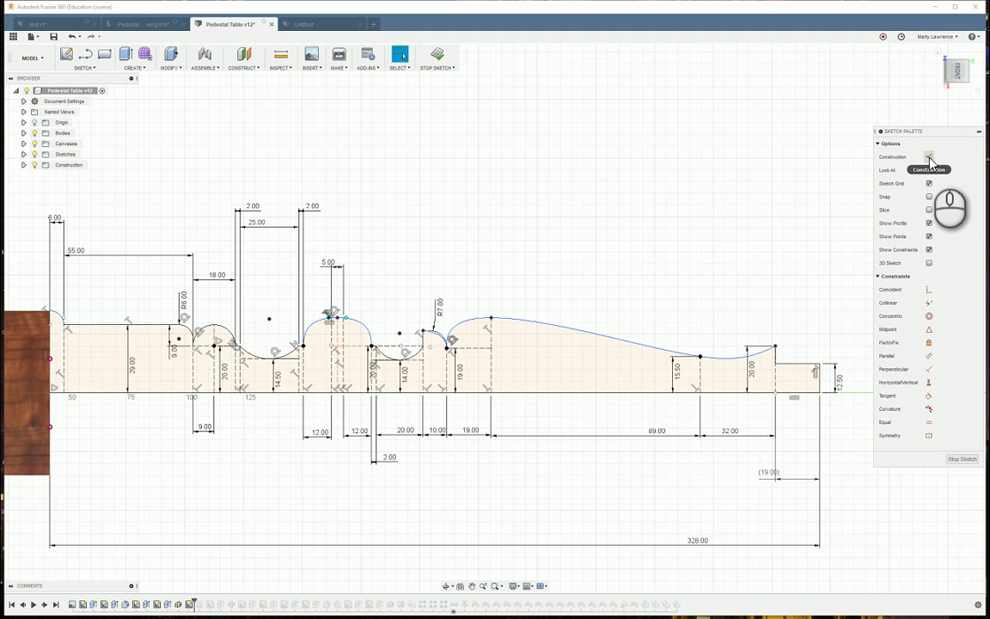
pyautogui.click(798, 368)
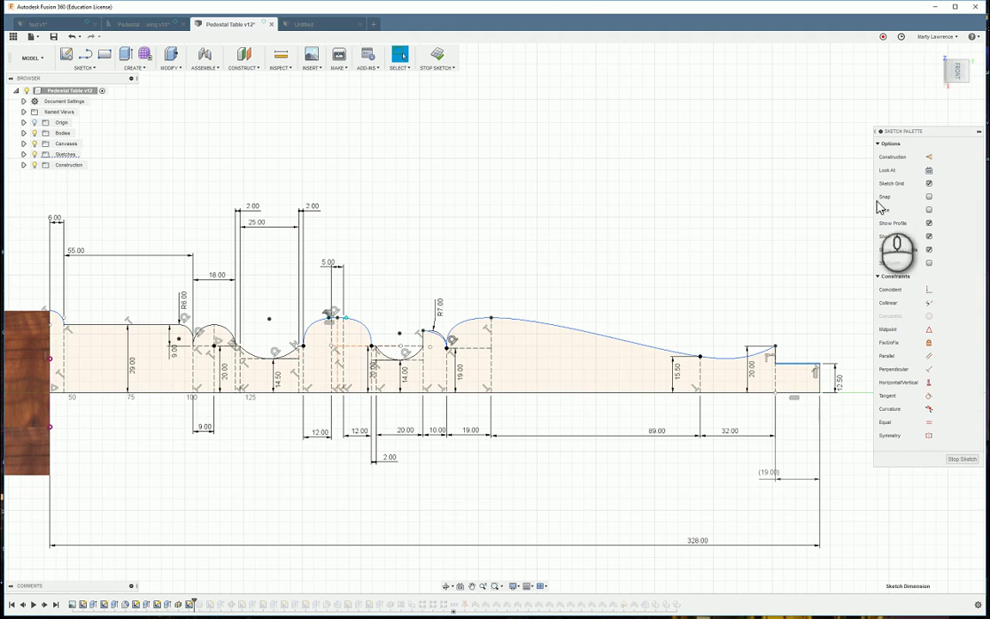
pyautogui.click(929, 158)
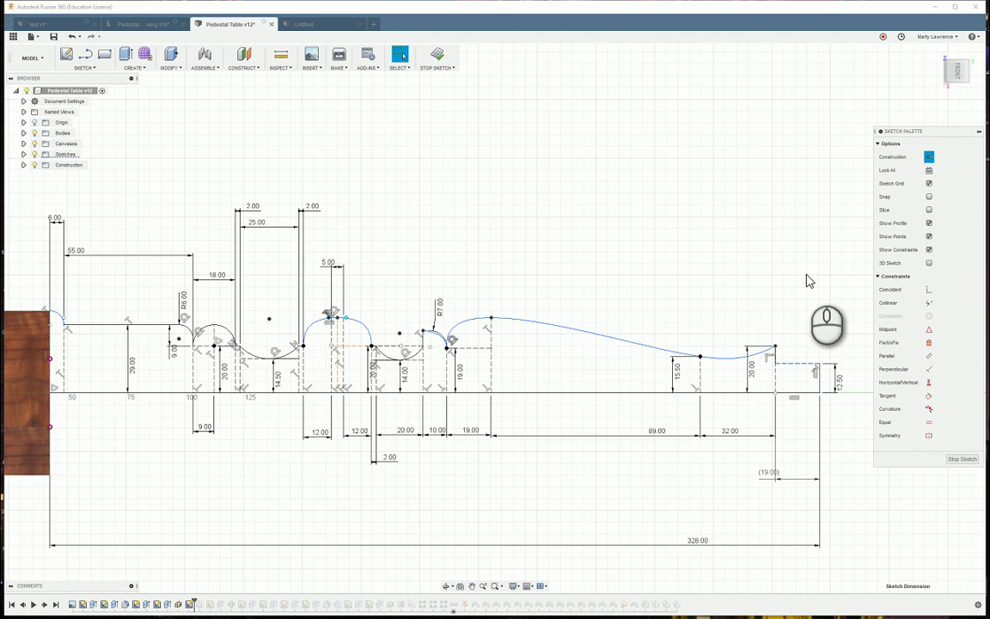
pyautogui.click(931, 158)
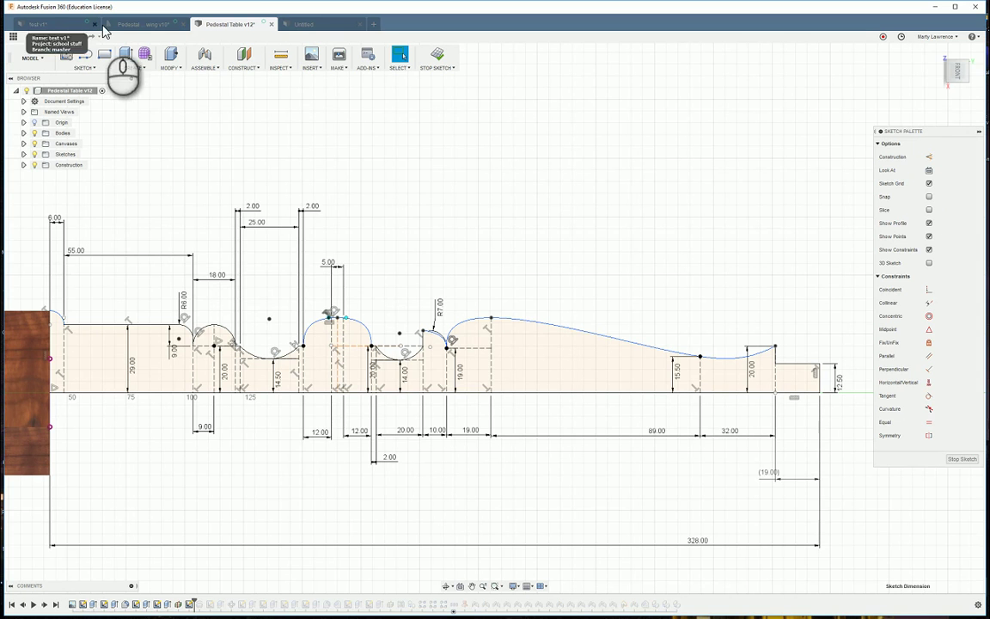
pyautogui.click(60, 29)
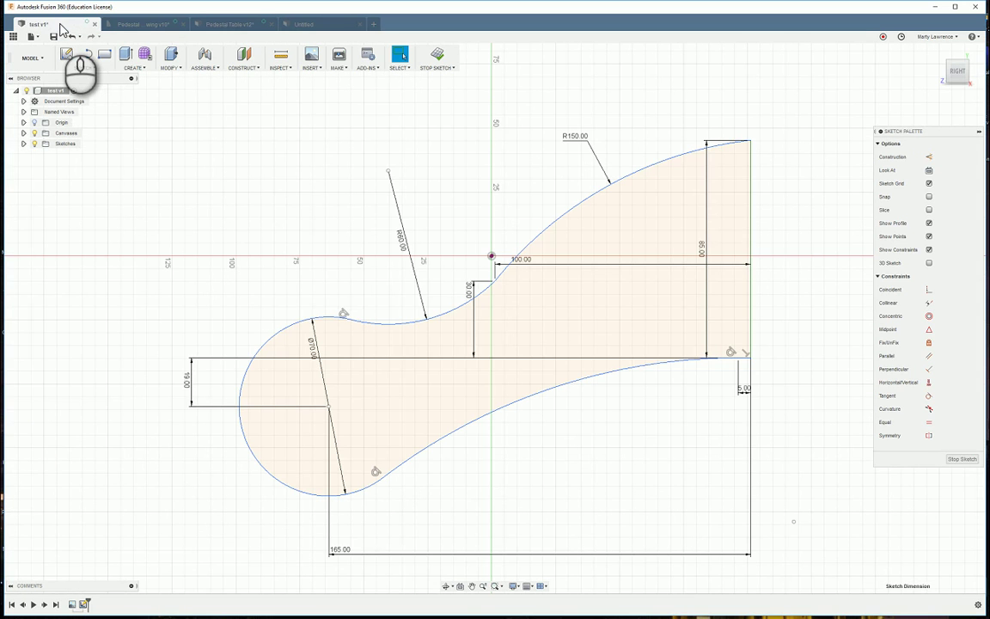
# - Start a new sketch on the right-side origin plane of the Untitled design
pyautogui.click(317, 28)
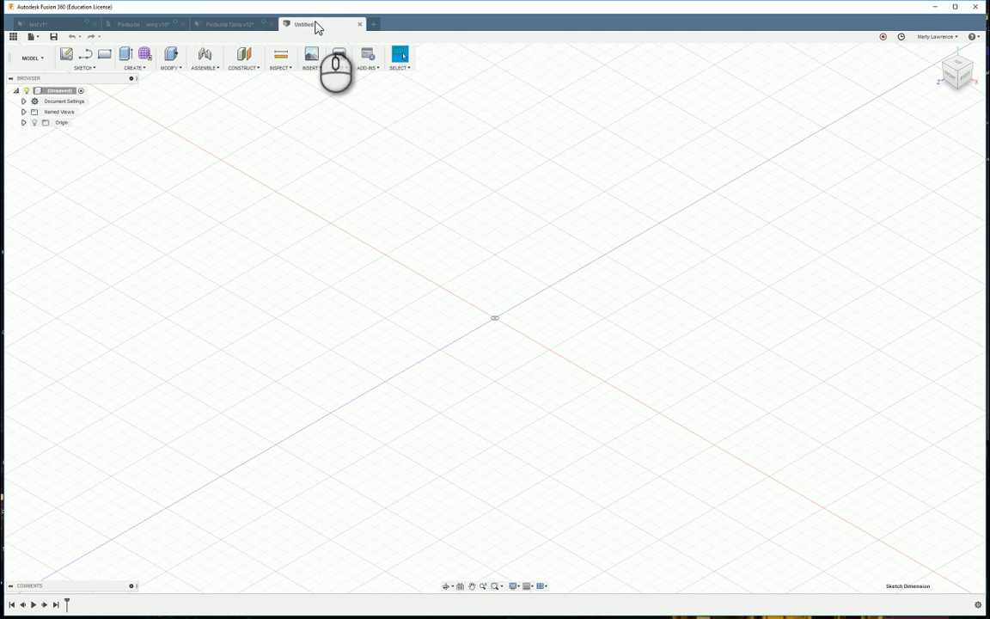
pyautogui.click(69, 57)
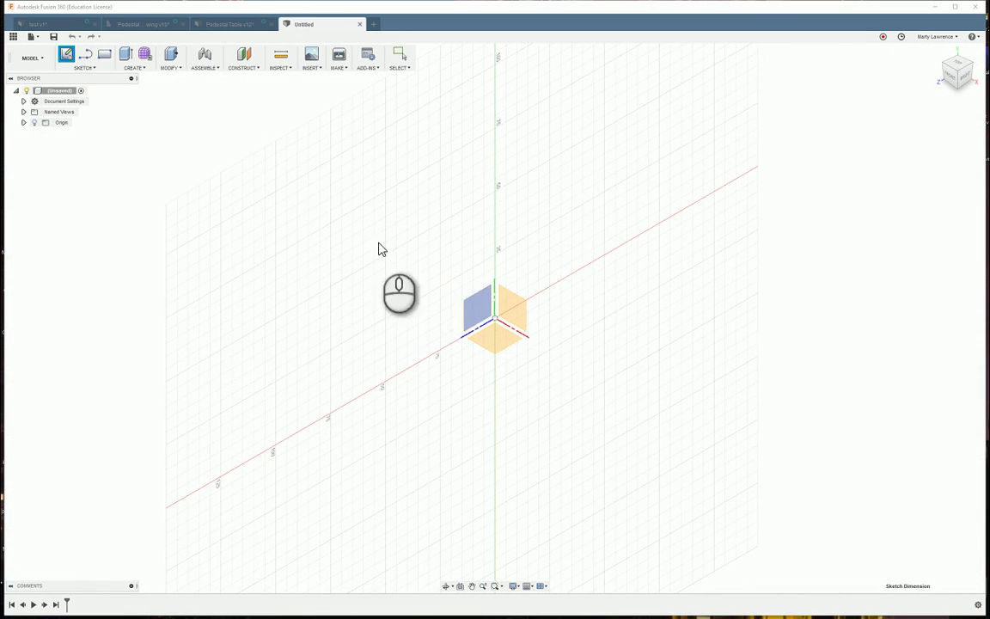
pyautogui.click(479, 314)
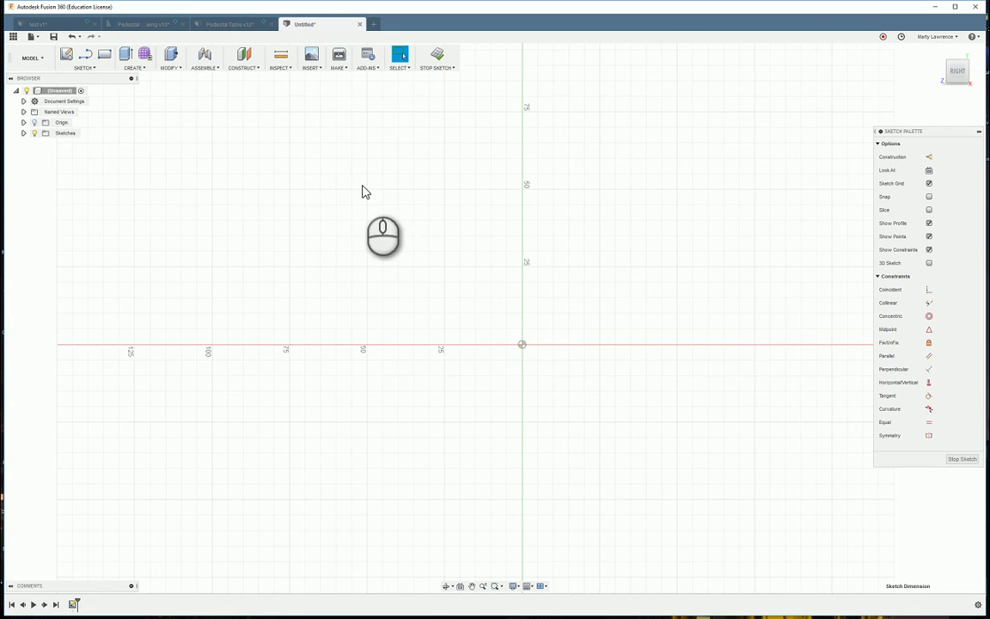
pyautogui.moveTo(381, 277)
pyautogui.mouseDown(button='middle')
pyautogui.moveTo(380, 387)
pyautogui.moveTo(400, 405)
pyautogui.mouseUp(button='middle')
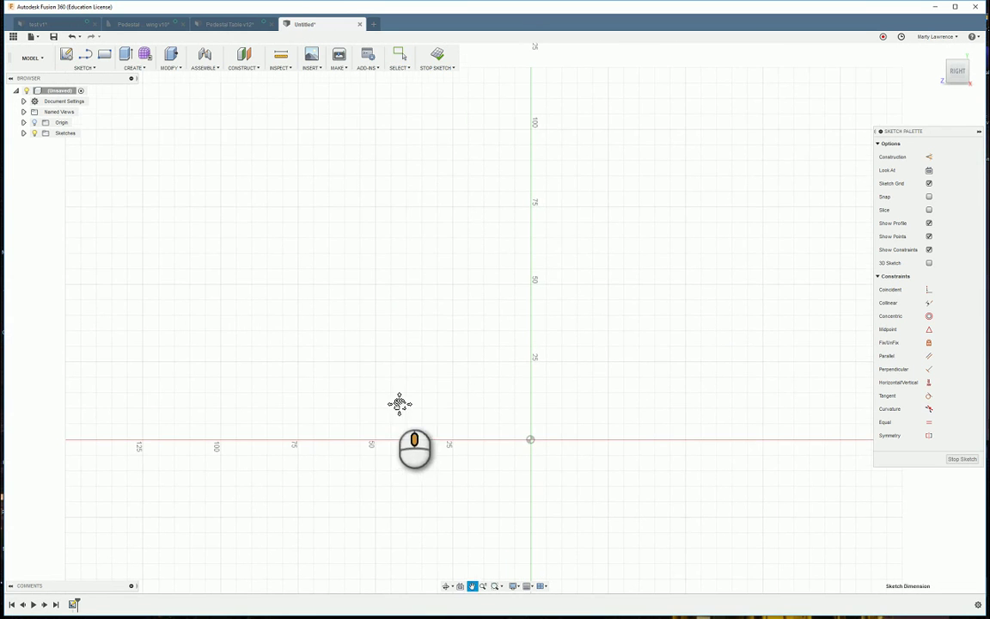
# - Shift test v1's 85.00 dimension further right, then pick the Rectangle tool in Untitled
pyautogui.click(56, 27)
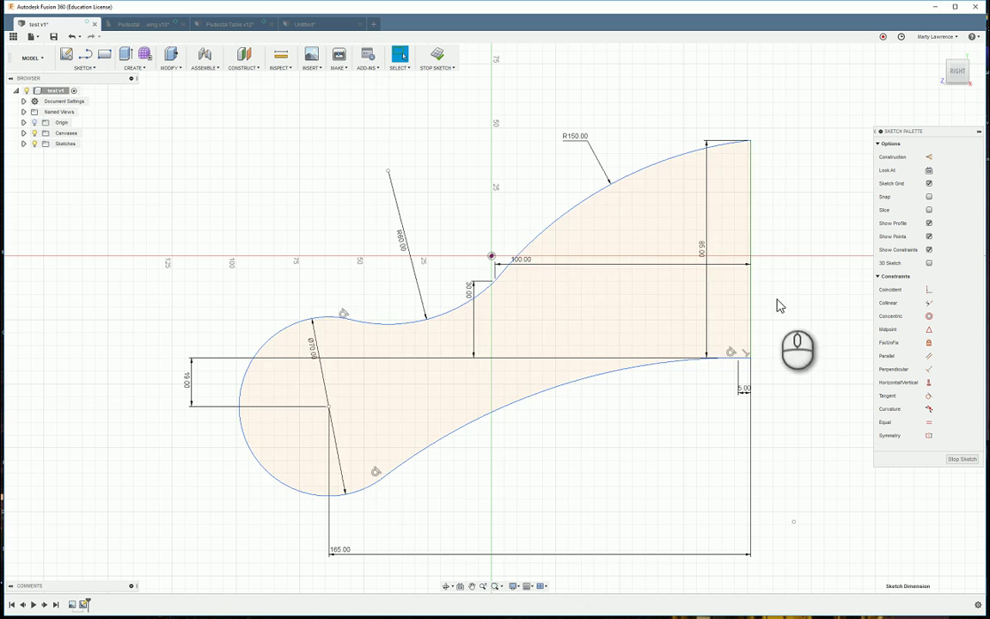
pyautogui.moveTo(703, 243); pyautogui.dragTo(778, 245)
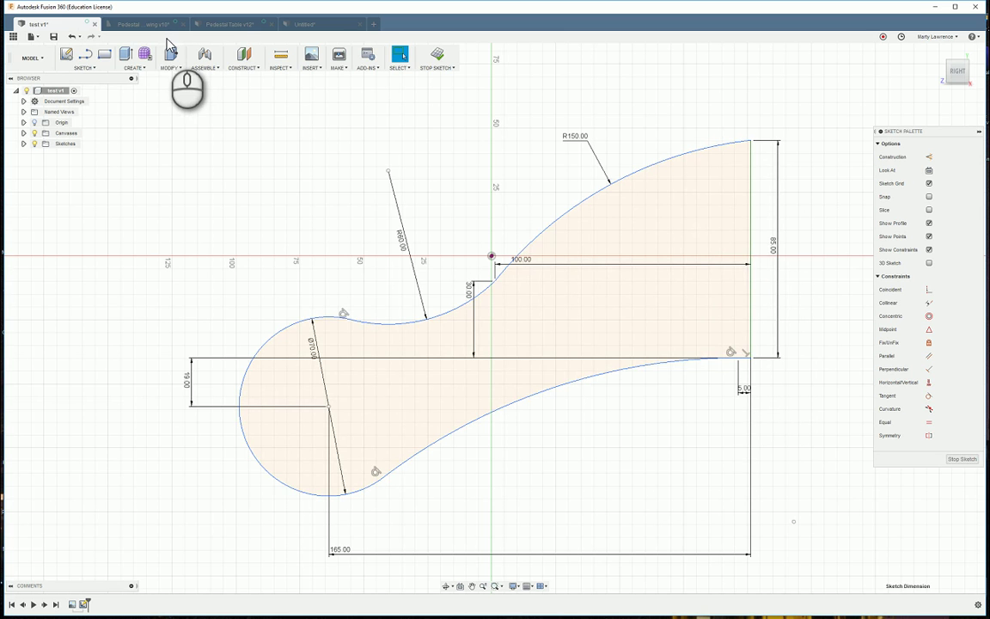
pyautogui.click(305, 24)
pyautogui.click(104, 54)
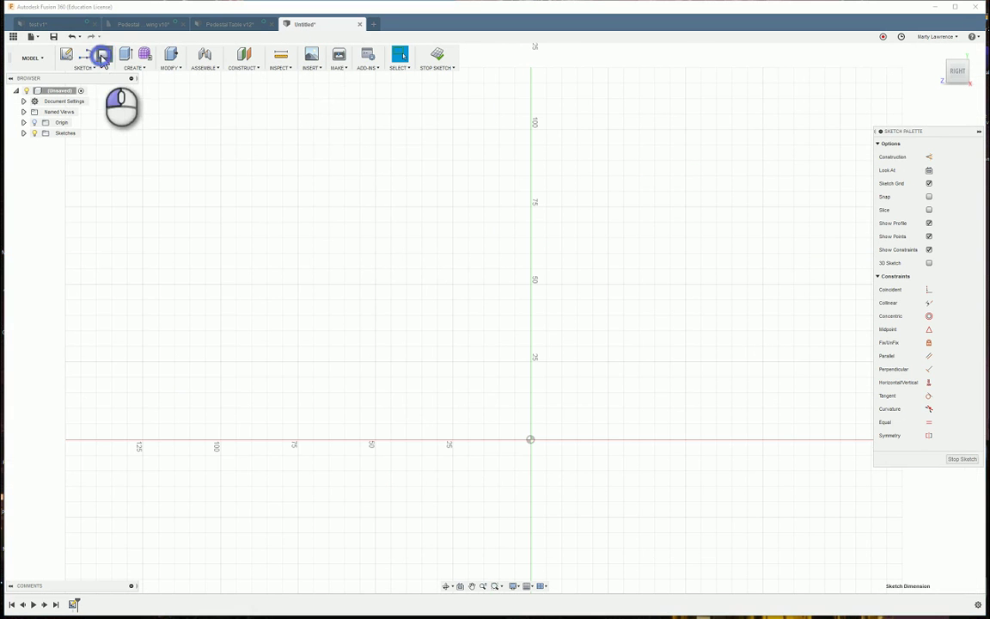
# - Draw a 5 × 85 mm rectangle anchored at the origin, then glance at the test v1 profile
pyautogui.click(531, 441)
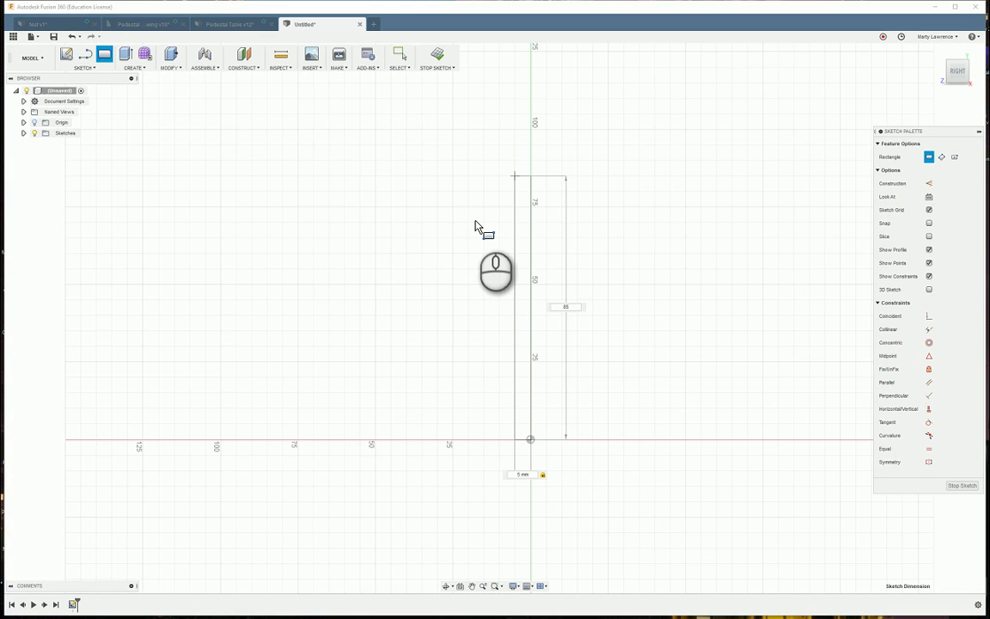
pyautogui.press('Return')
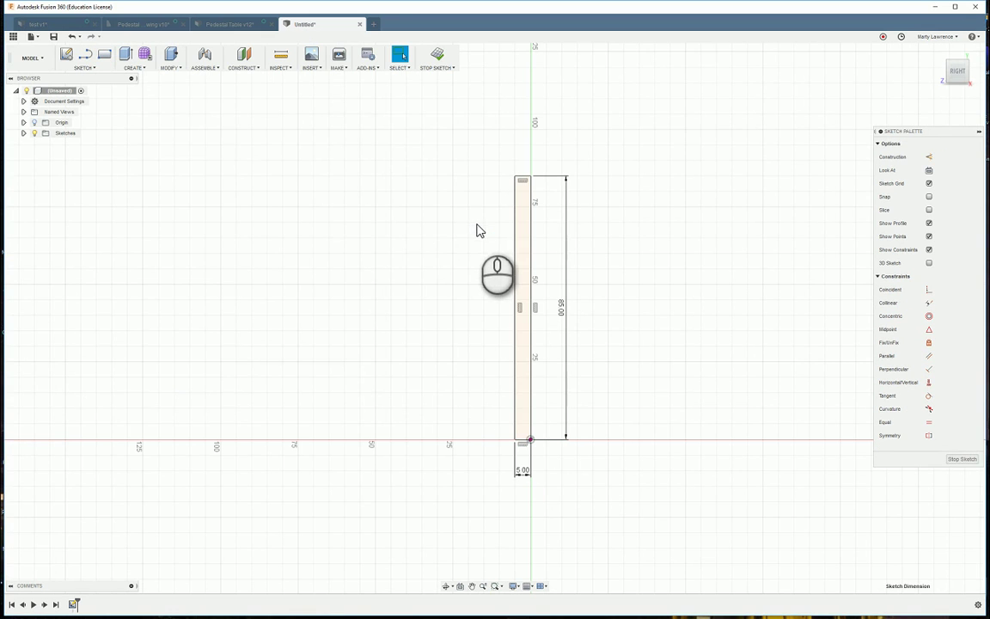
pyautogui.moveTo(311, 261)
pyautogui.mouseDown(button='middle')
pyautogui.moveTo(404, 274)
pyautogui.moveTo(497, 236)
pyautogui.moveTo(478, 219)
pyautogui.mouseUp(button='middle')
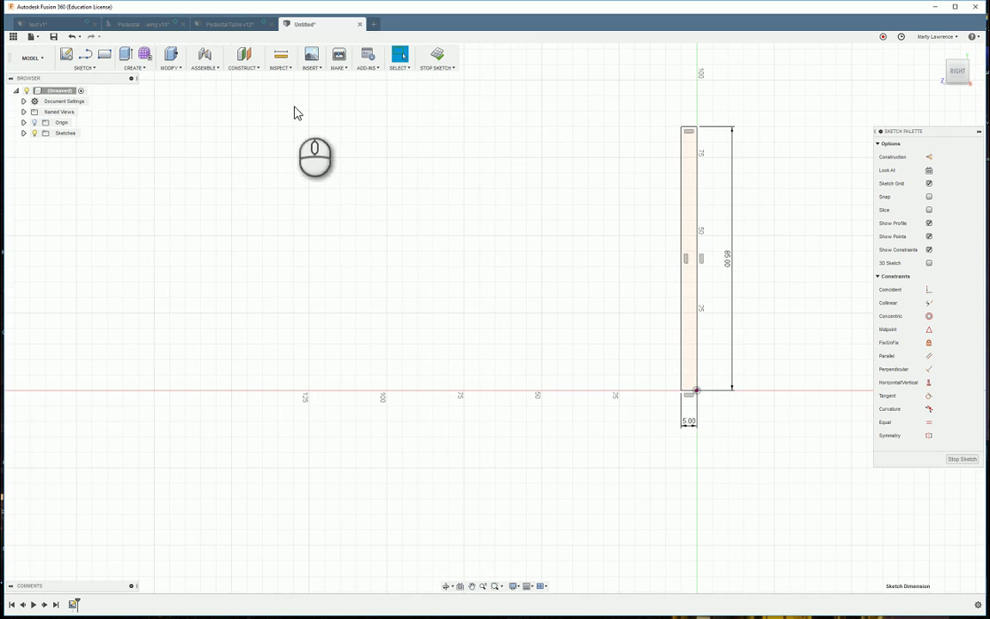
pyautogui.click(48, 25)
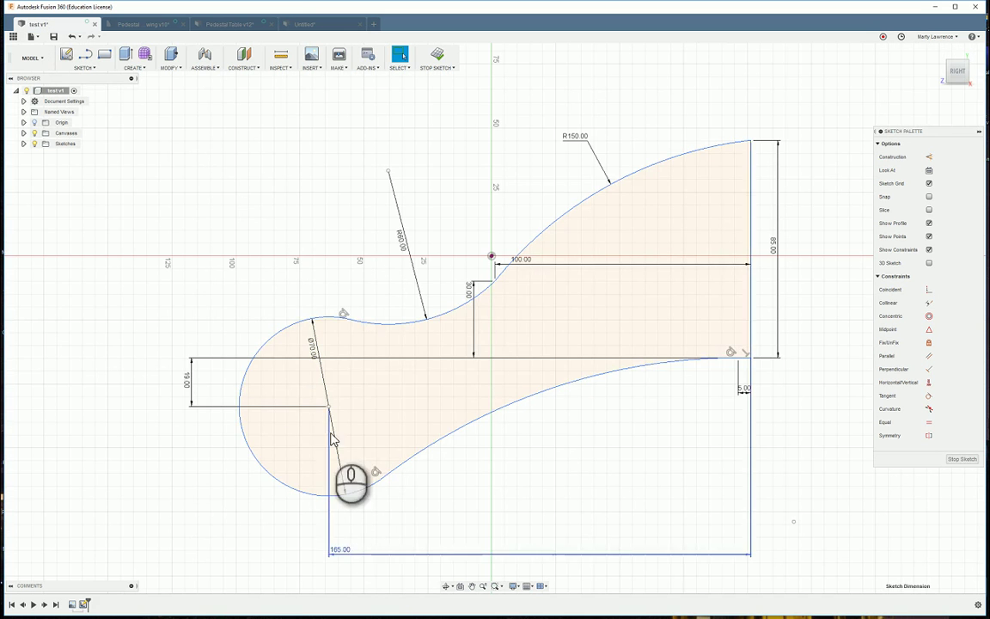
# - Place a 70 mm center-diameter circle below-left of the origin in the Untitled sketch
pyautogui.click(309, 24)
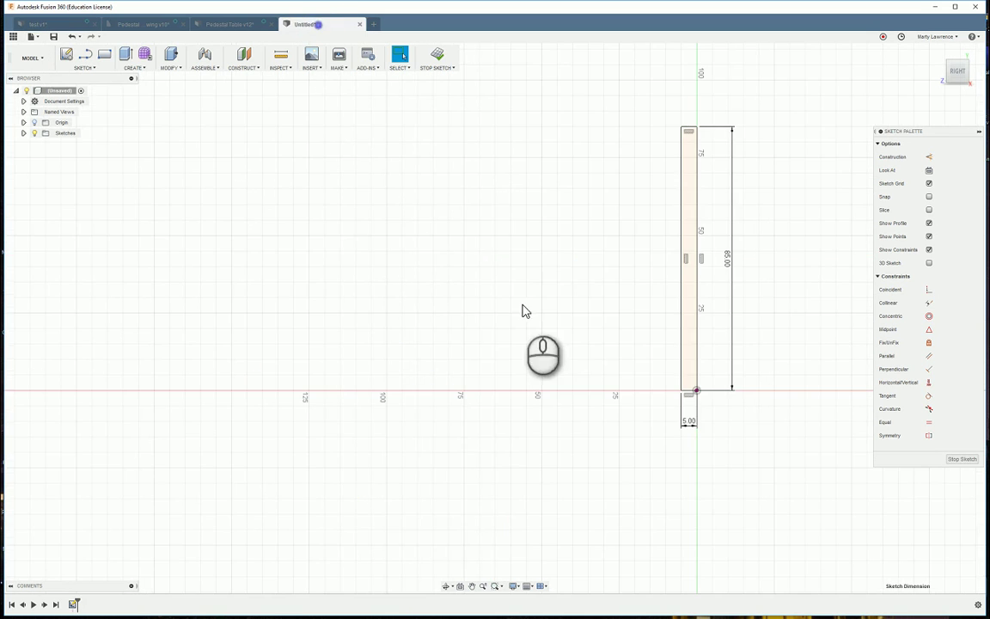
pyautogui.click(100, 73)
pyautogui.moveTo(88, 109)
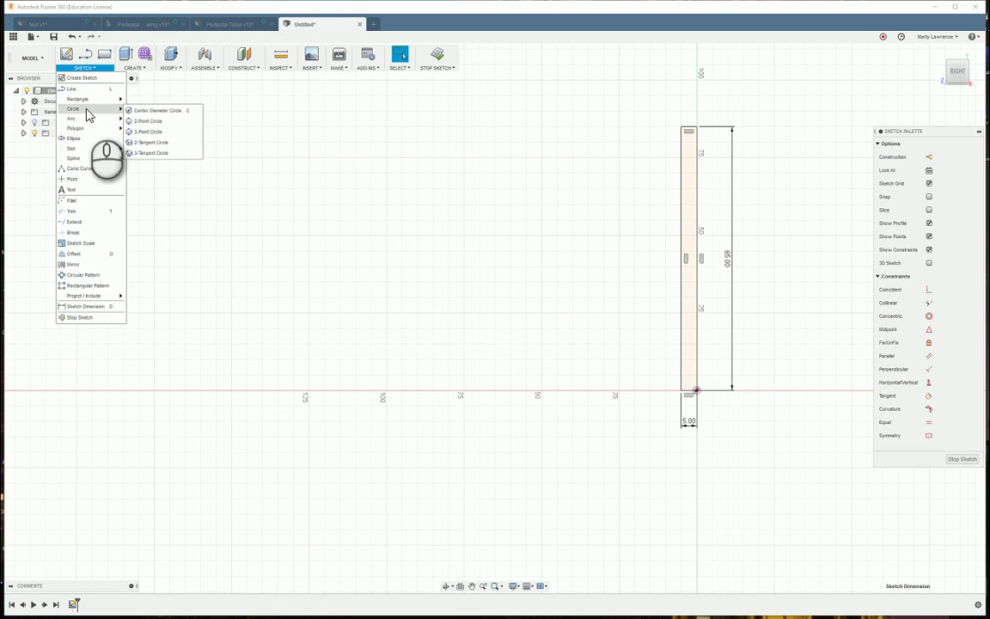
pyautogui.click(144, 111)
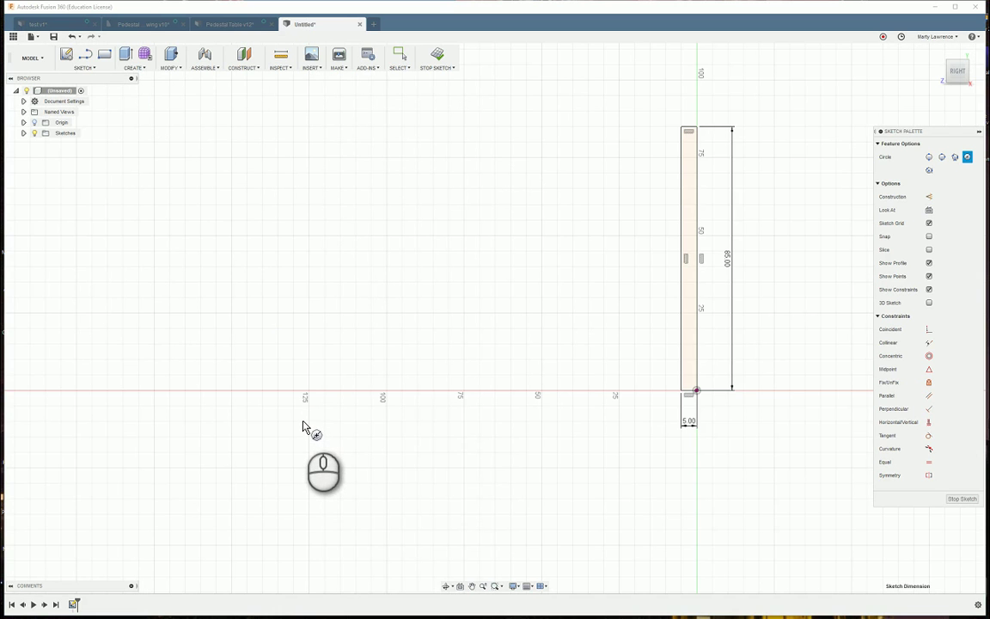
pyautogui.click(260, 458)
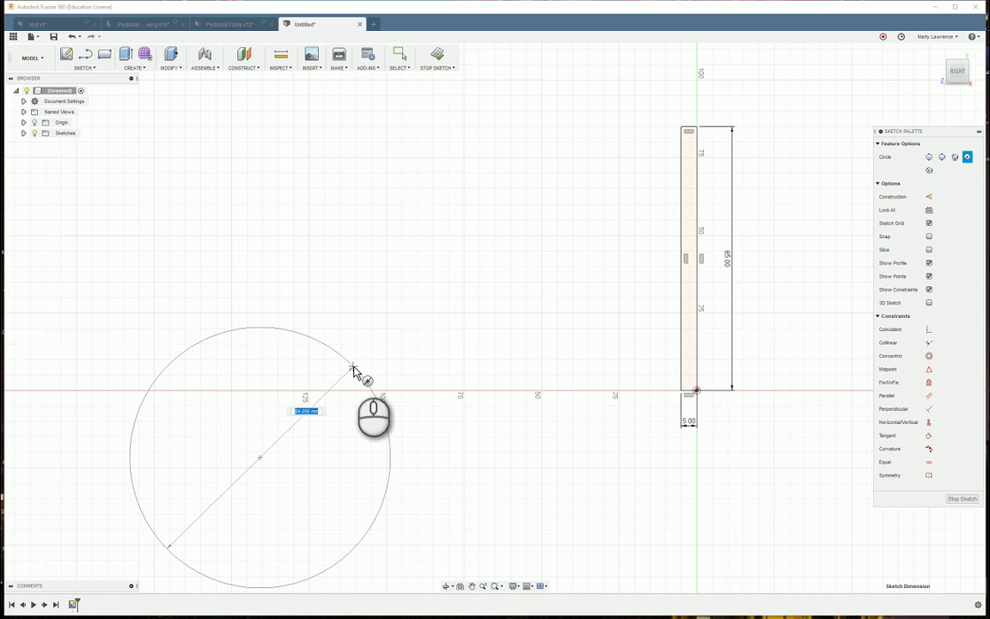
pyautogui.write('70')
pyautogui.press('Return')
pyautogui.press('Escape')
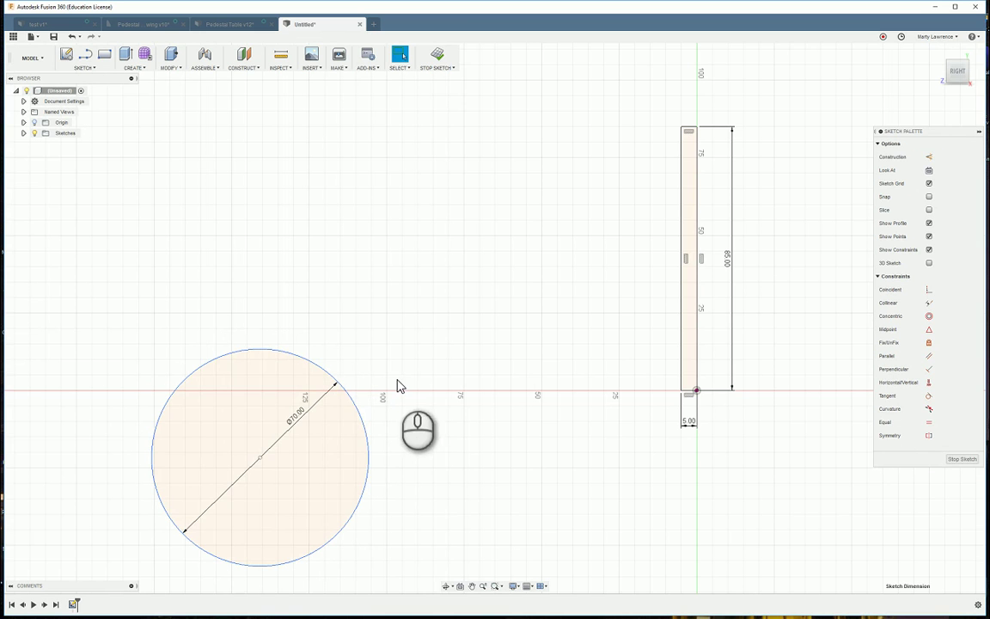
pyautogui.click(41, 24)
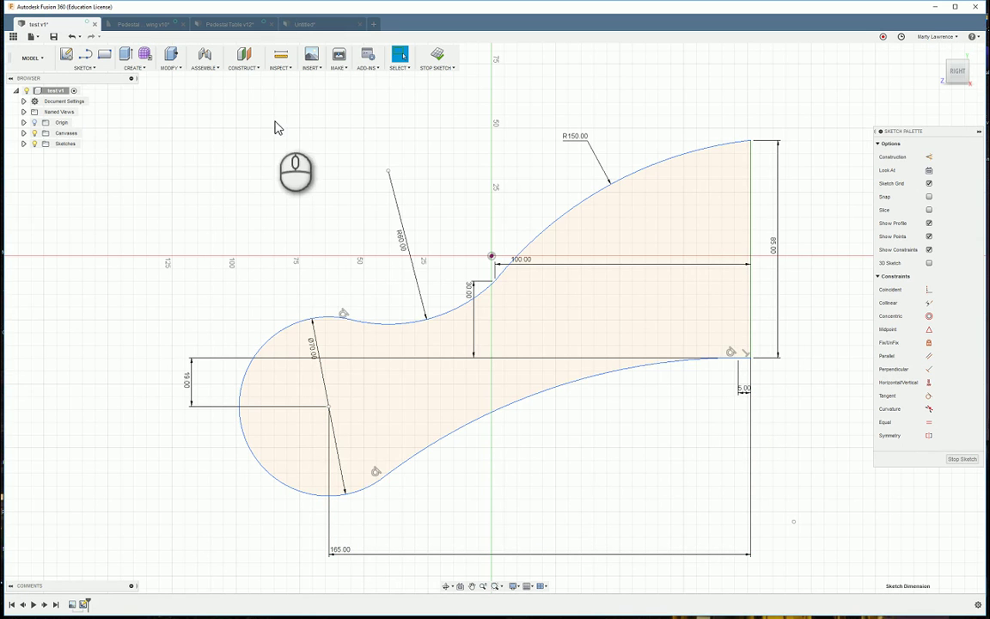
# - Dimension the circle centre 19 mm vertically from the rectangle's bottom corner
pyautogui.click(311, 24)
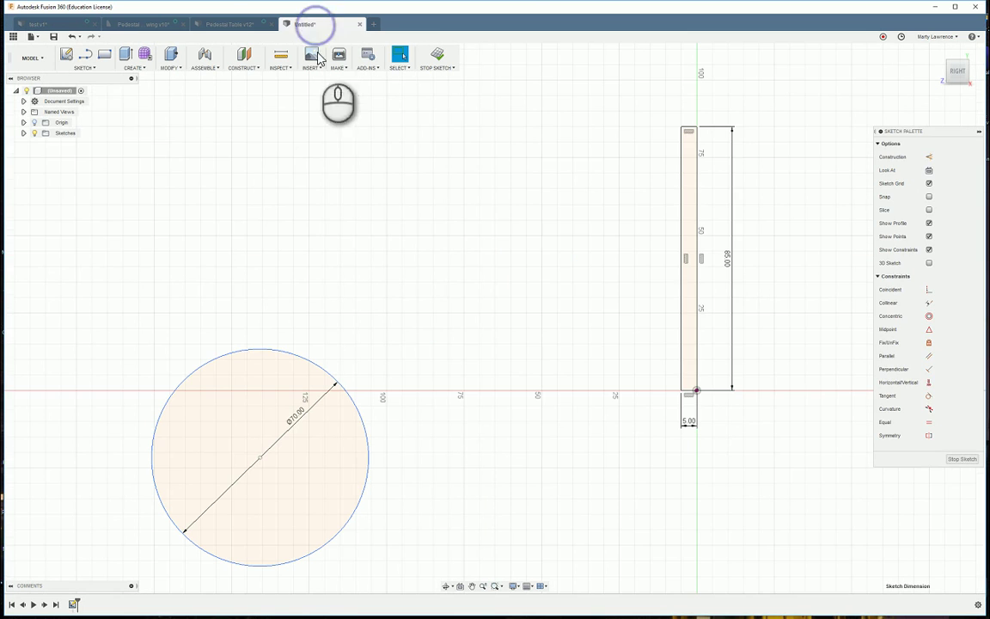
pyautogui.click(85, 67)
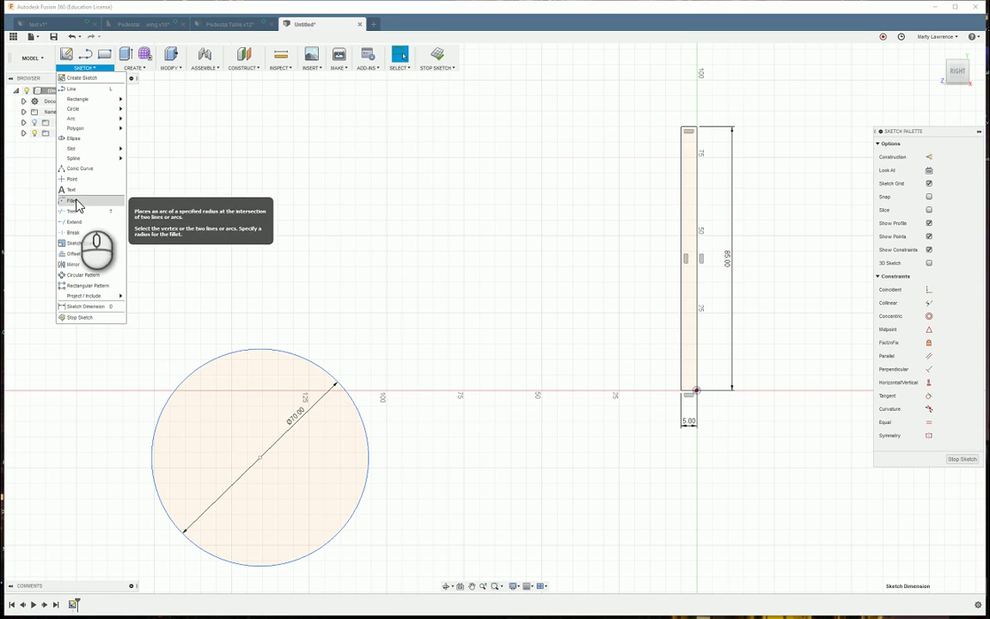
pyautogui.moveTo(111, 311)
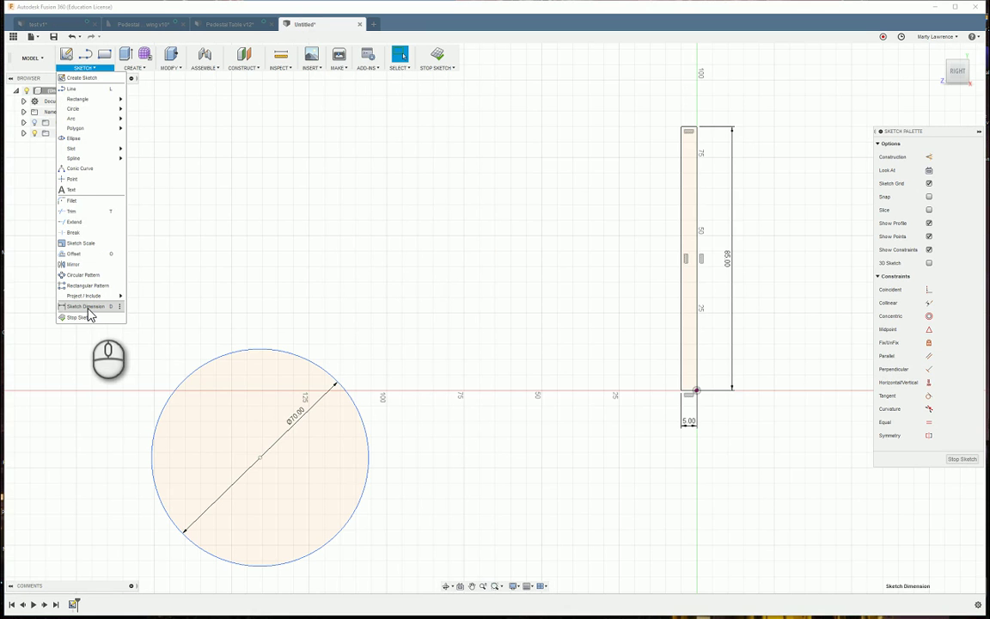
pyautogui.click(89, 308)
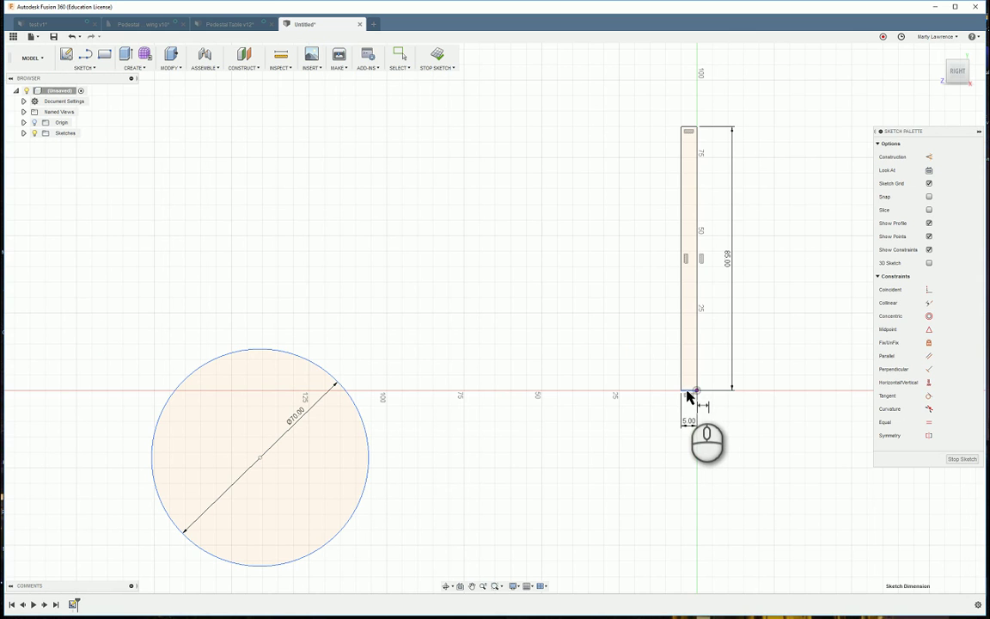
pyautogui.click(688, 394)
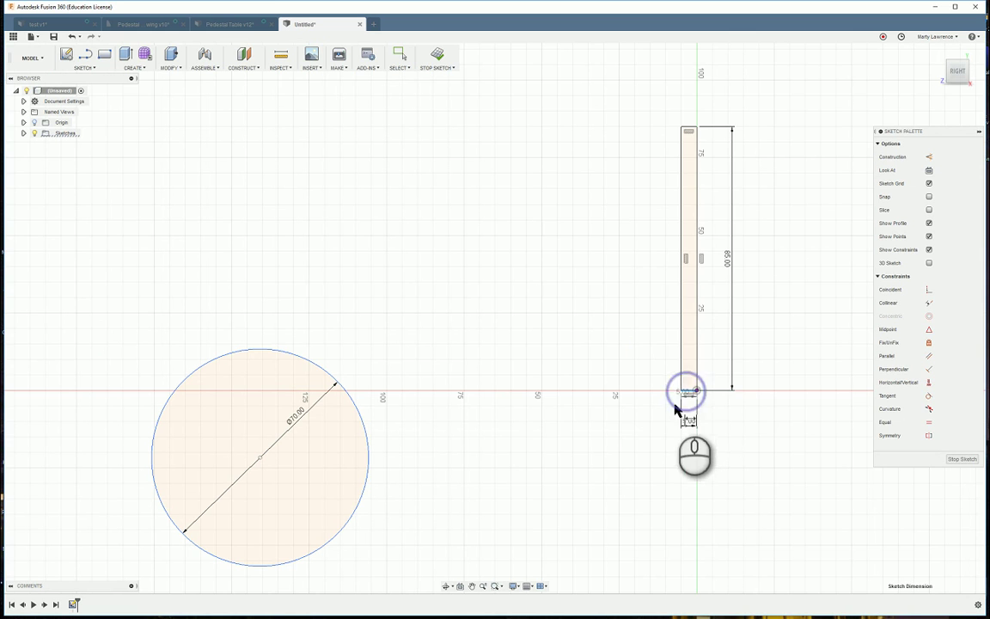
pyautogui.click(262, 459)
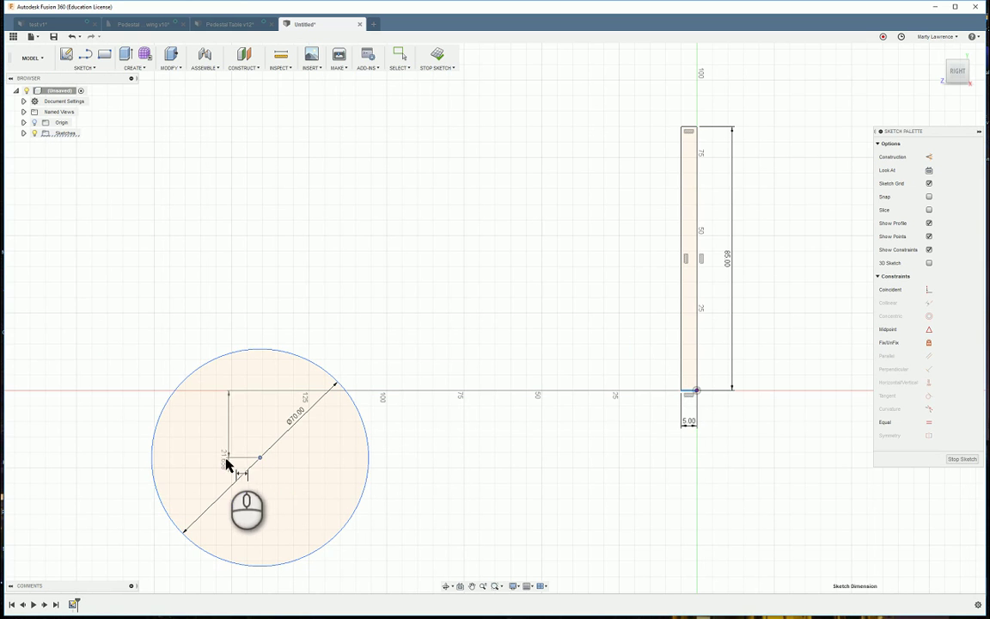
pyautogui.click(115, 458)
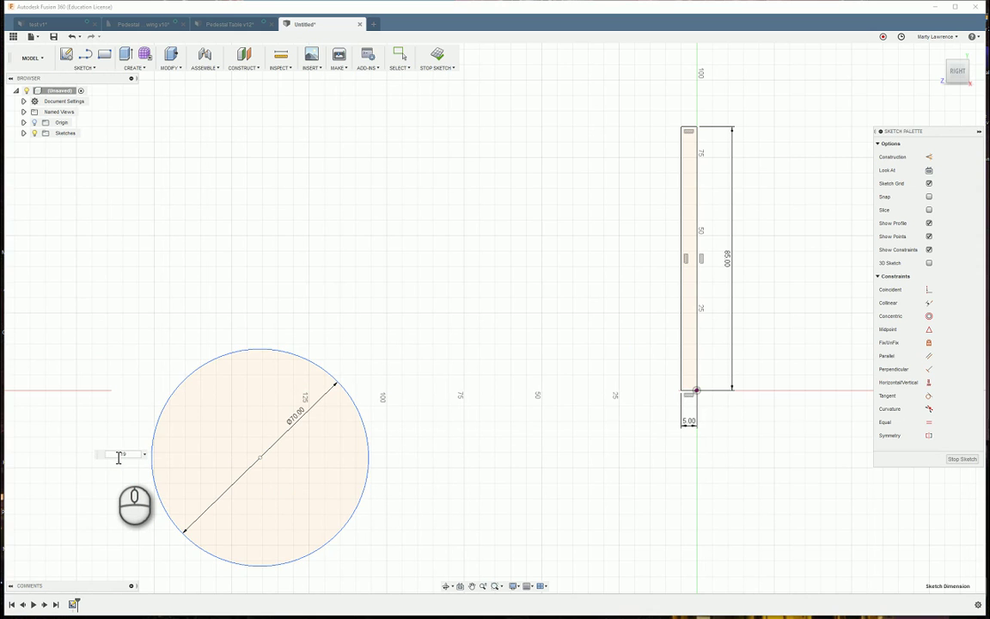
pyautogui.write('19')
pyautogui.press('Return')
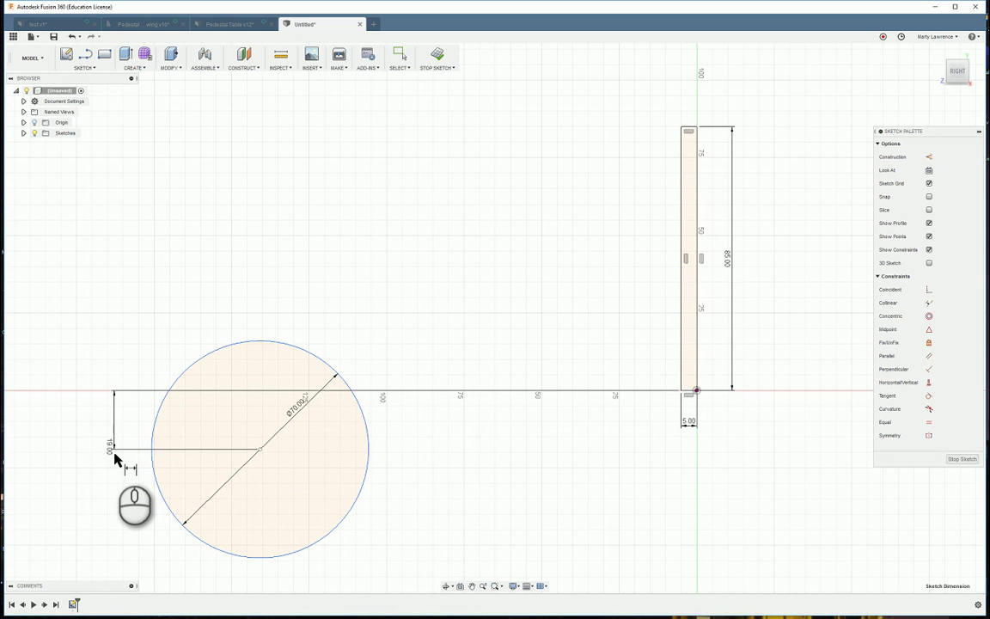
# - Dimension the circle centre 165 mm horizontally from the rectangle's vertical edge
pyautogui.click(697, 341)
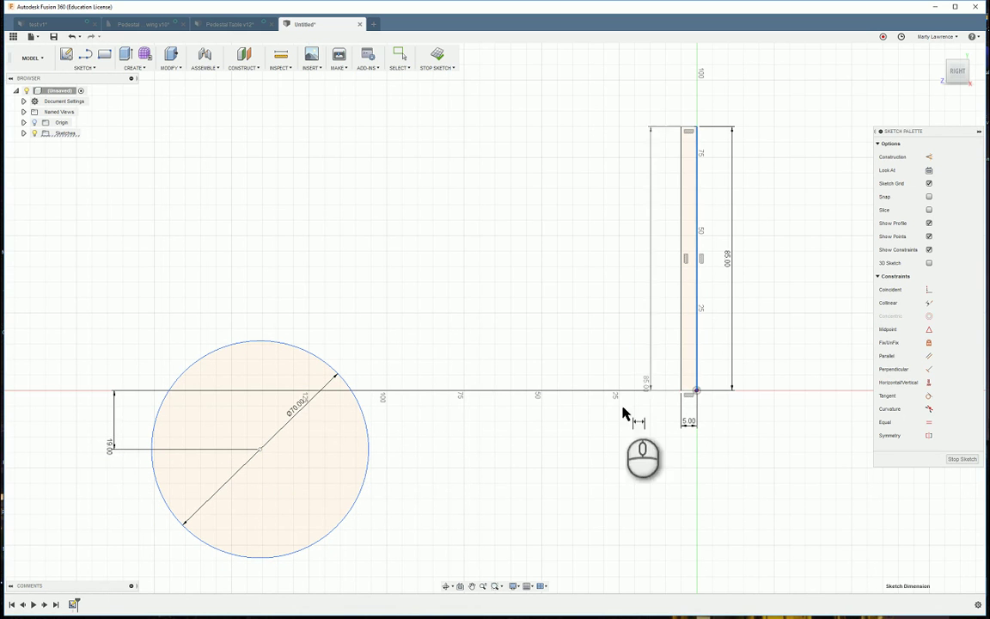
pyautogui.click(260, 450)
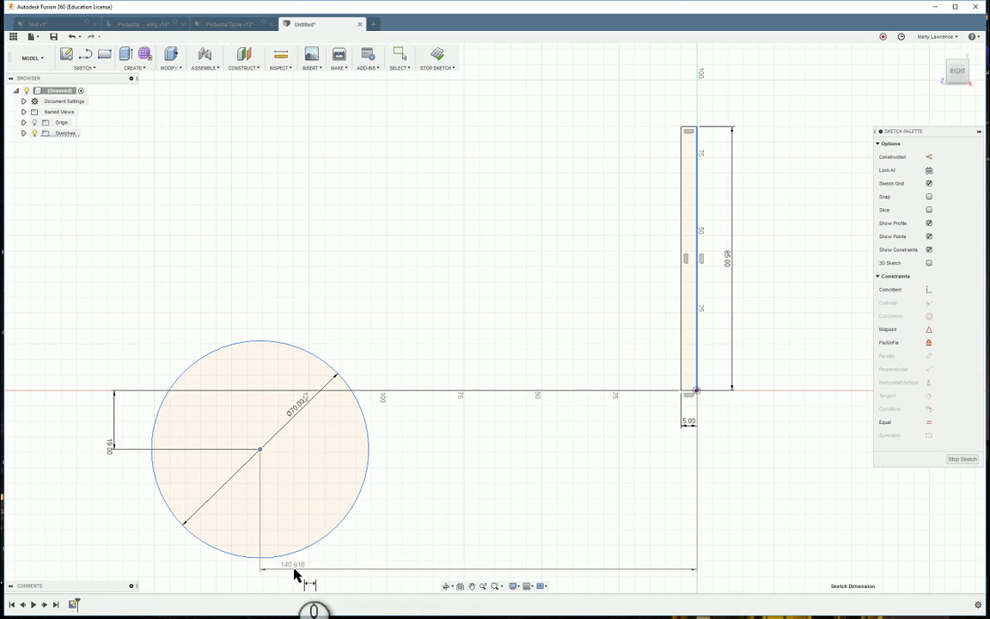
pyautogui.click(306, 572)
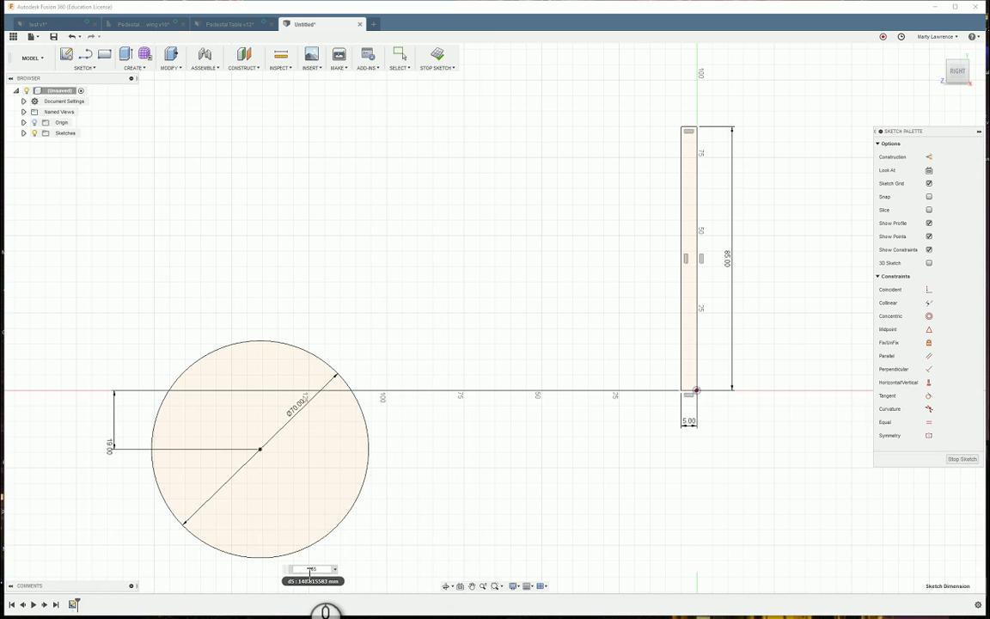
pyautogui.press('Return')
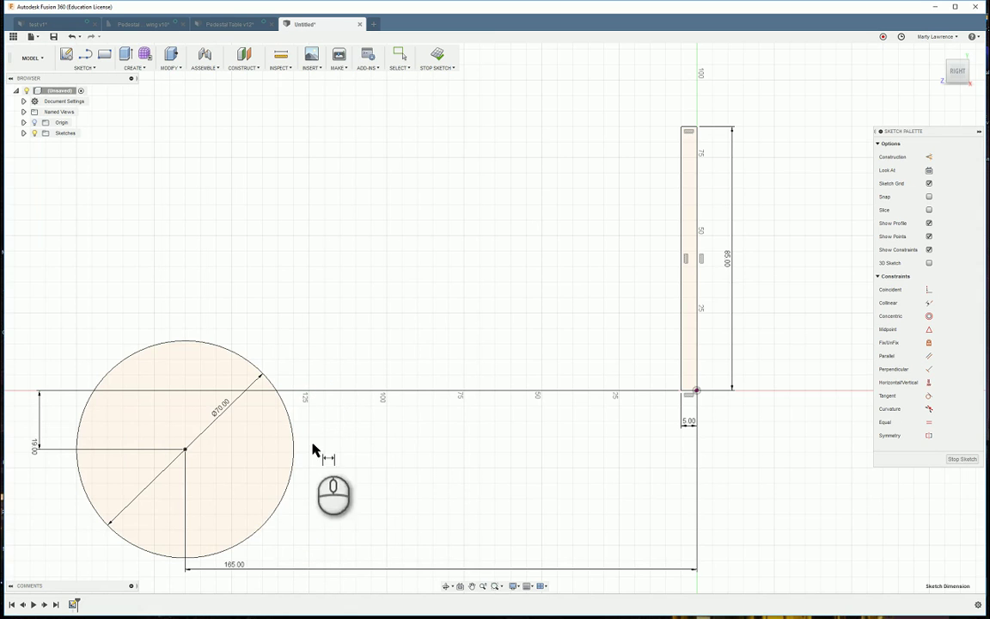
# - Compare with the test v1 reference profile, then open the Untitled sketch's drawing tools list
pyautogui.click(57, 25)
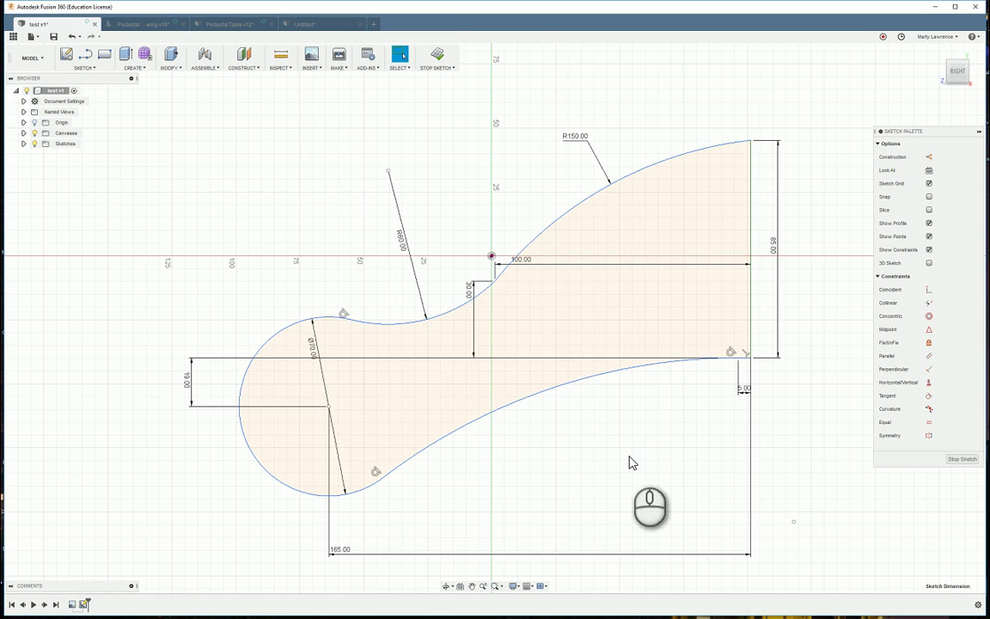
pyautogui.click(308, 25)
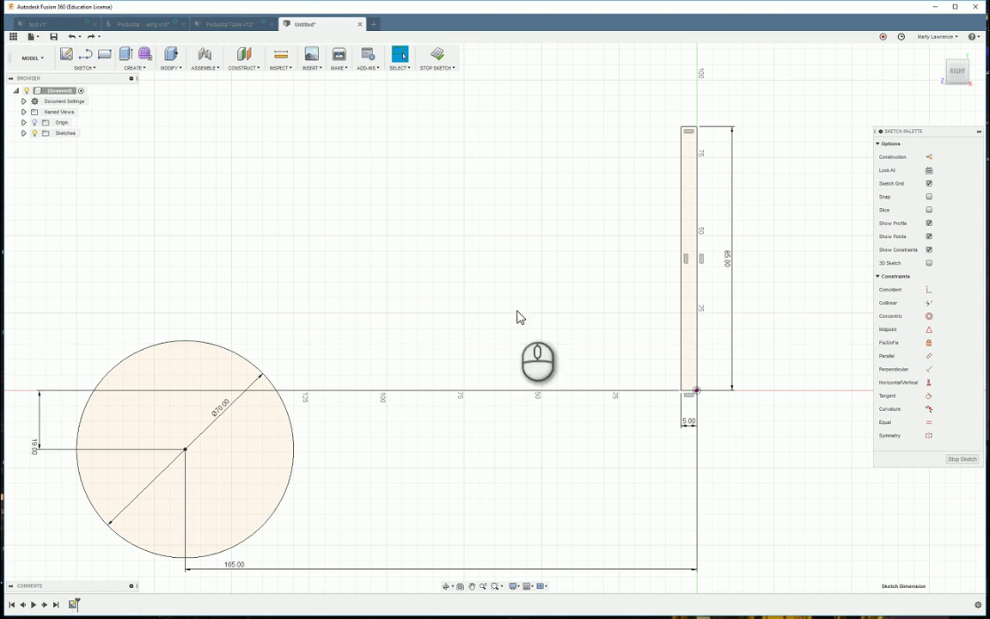
pyautogui.click(82, 67)
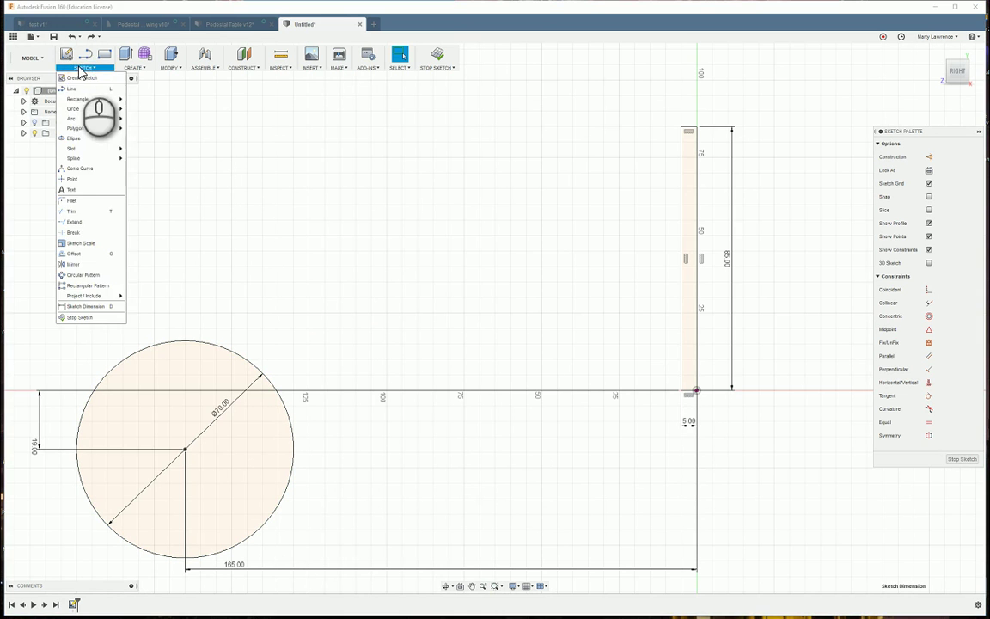
# - Draw a 3-point arc from the rectangle's bottom-left corner down to the Ø70 circle's edge
pyautogui.moveTo(81, 121)
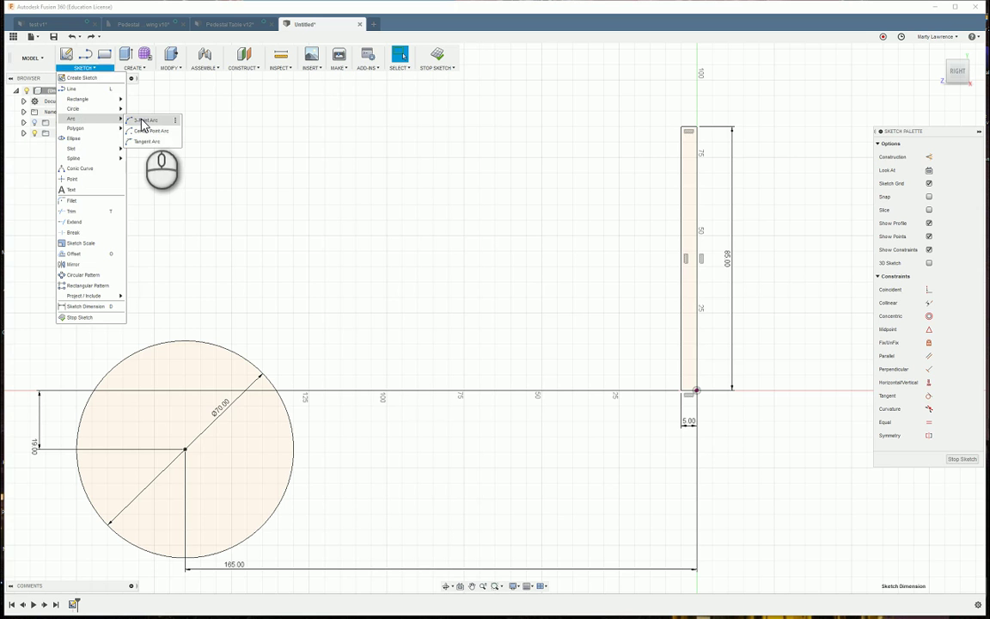
pyautogui.click(143, 123)
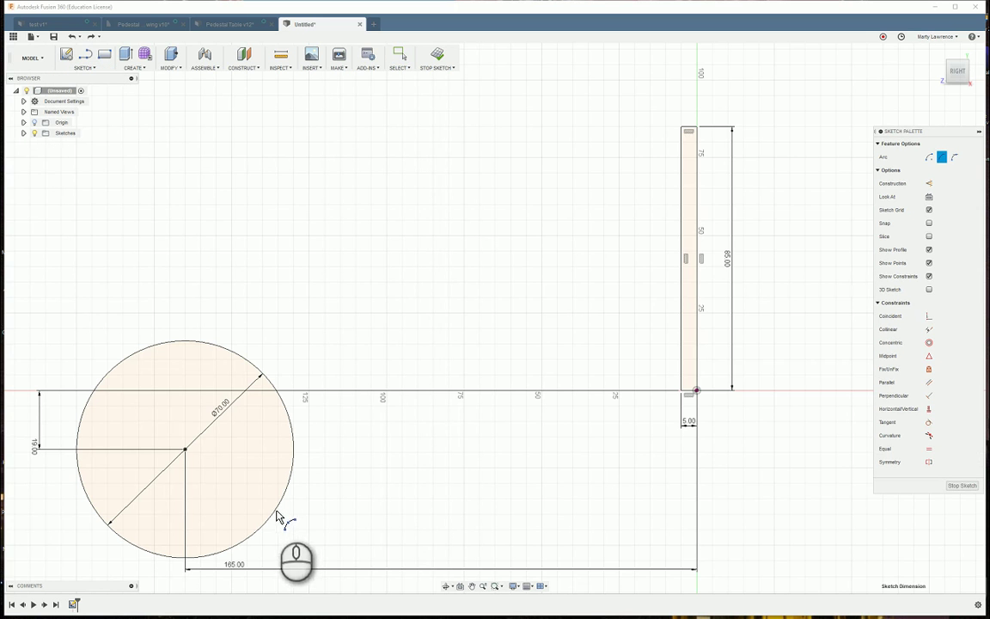
pyautogui.click(355, 506)
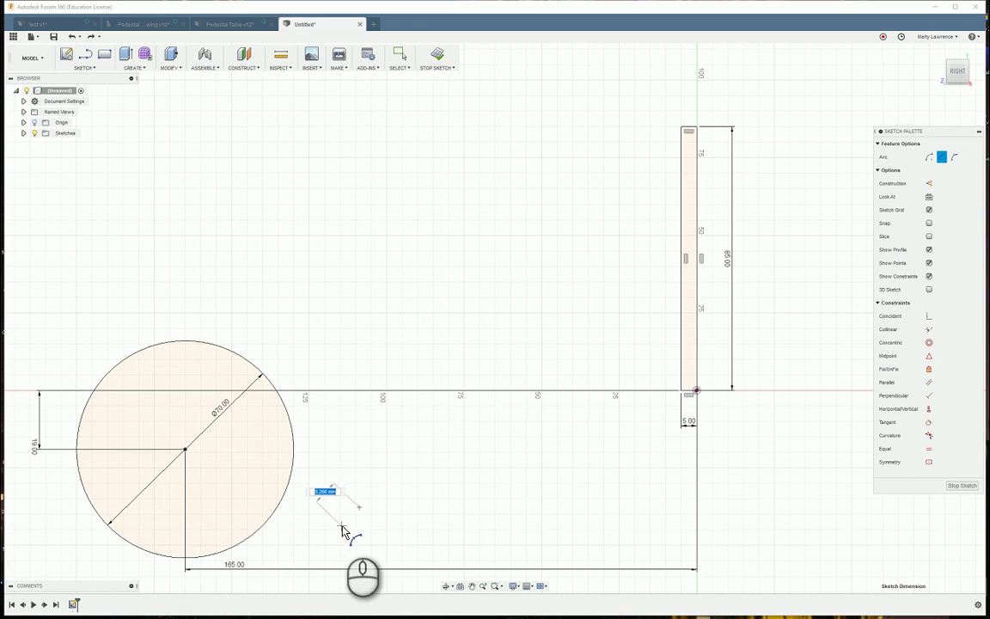
pyautogui.press('Escape')
pyautogui.click(86, 67)
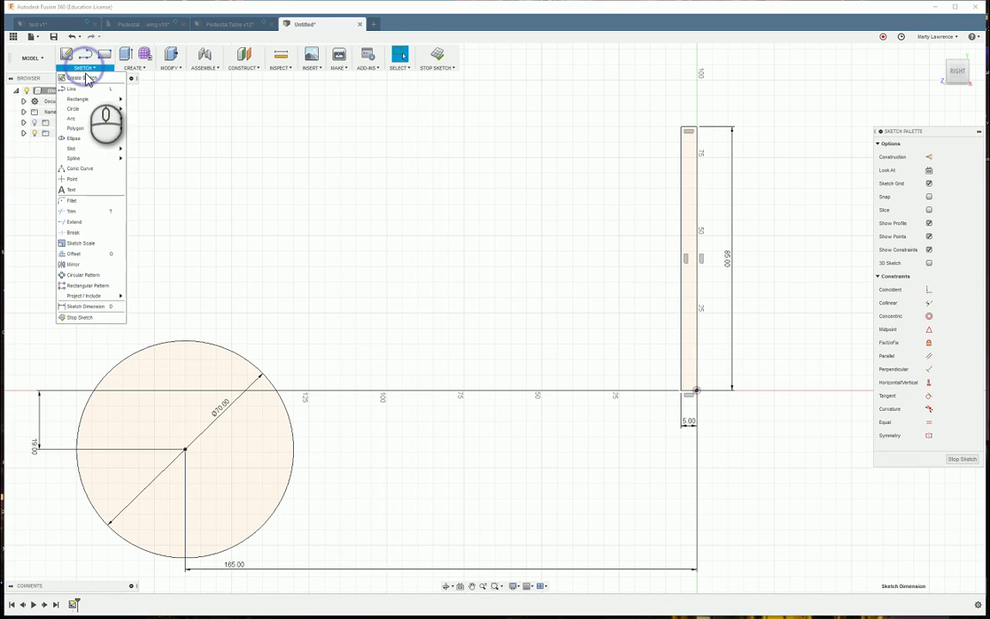
pyautogui.moveTo(103, 119)
pyautogui.click(135, 120)
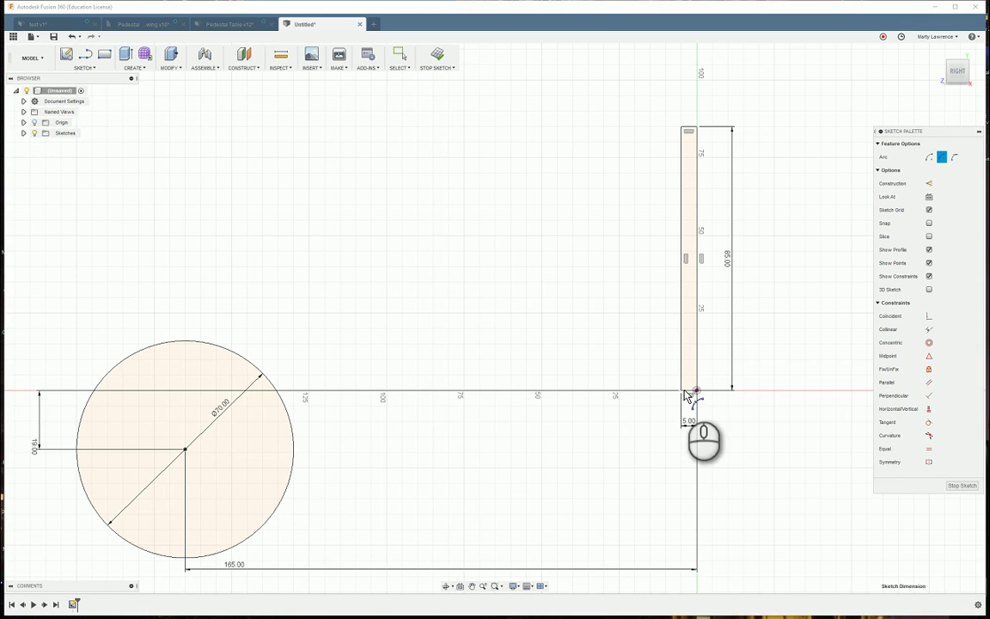
pyautogui.click(685, 394)
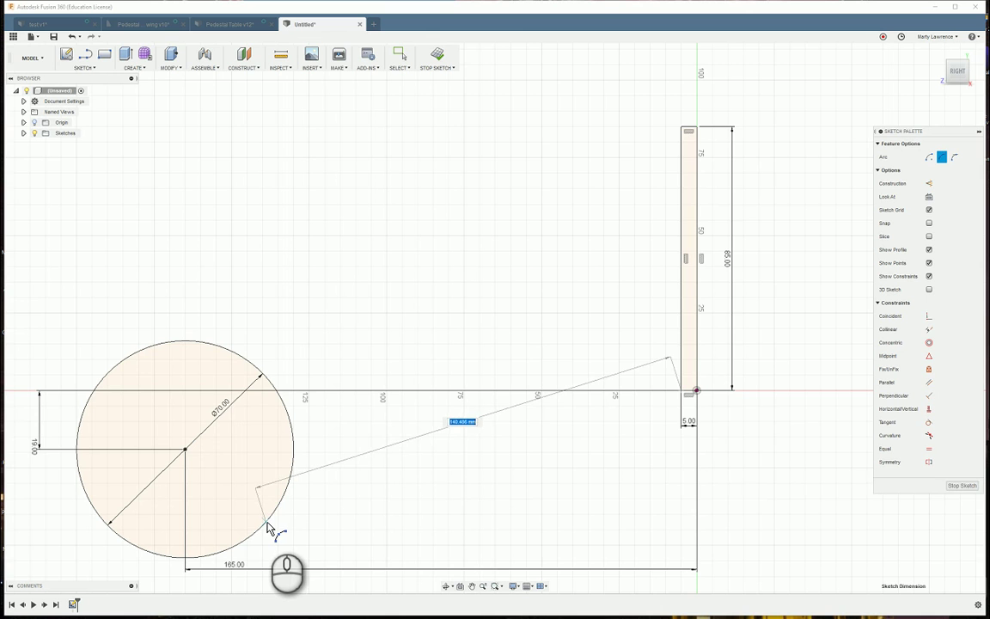
pyautogui.click(267, 523)
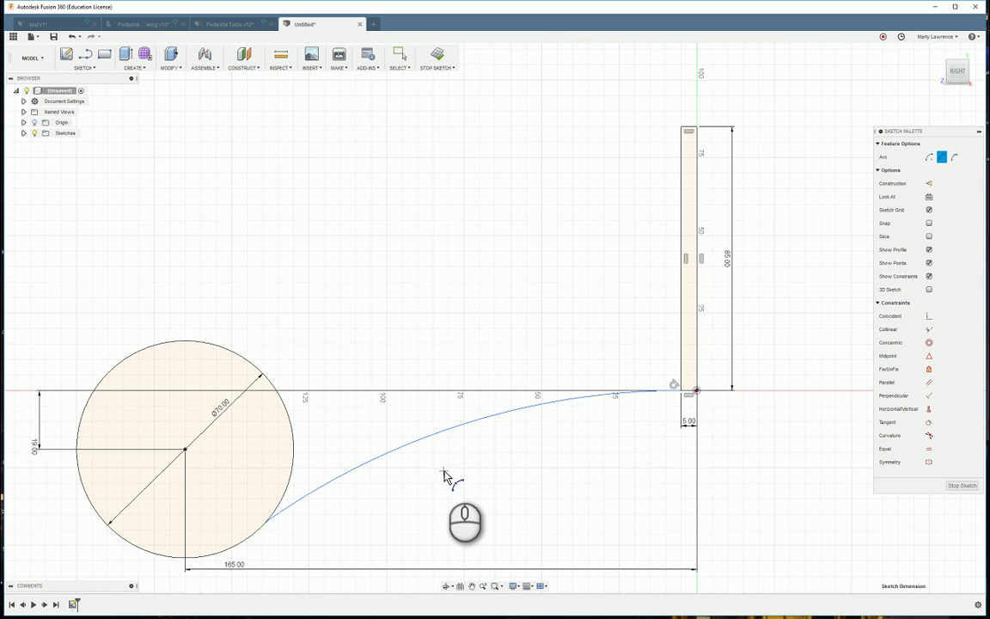
# - Apply a Tangent constraint between the new lower arc and the Ø70 circle
pyautogui.press('Escape')
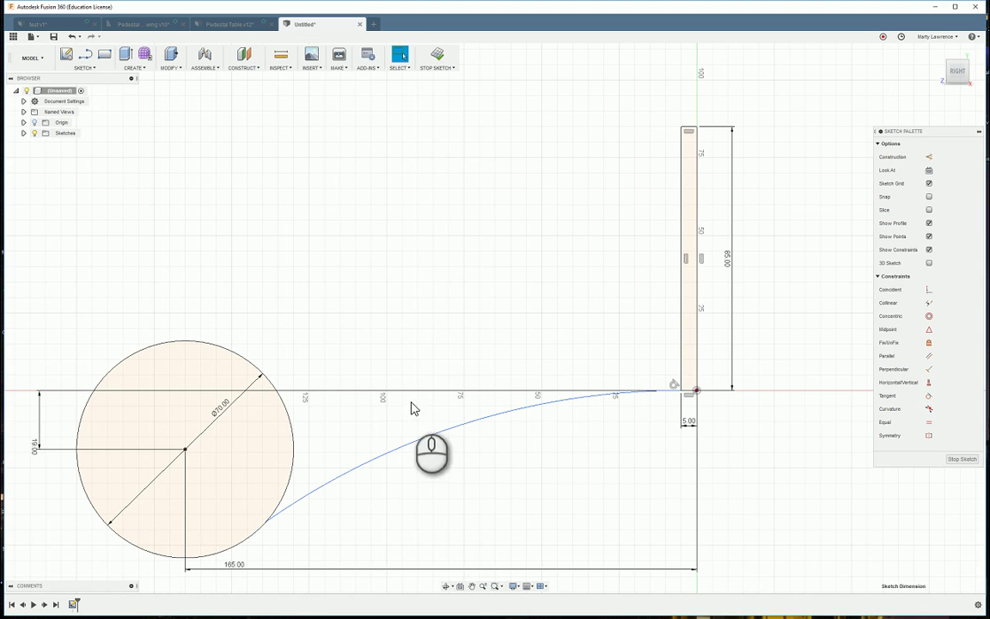
pyautogui.click(472, 423)
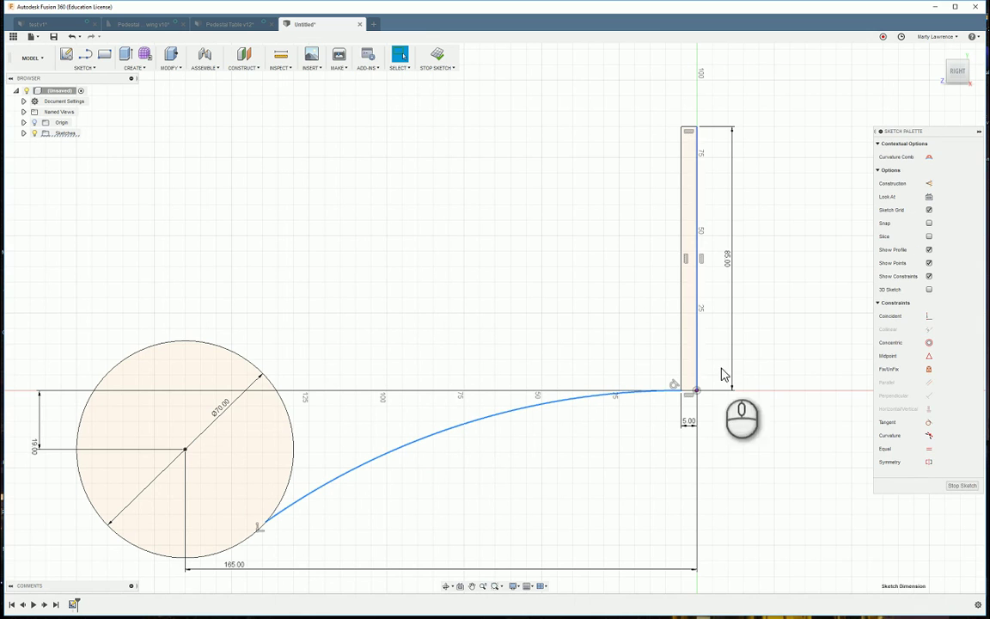
pyautogui.click(929, 425)
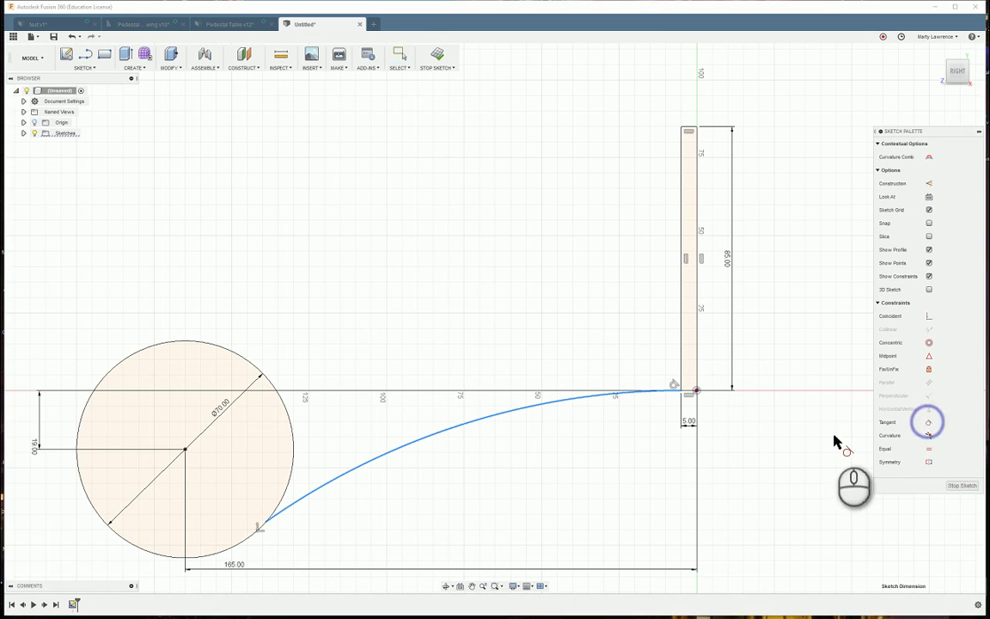
pyautogui.click(289, 489)
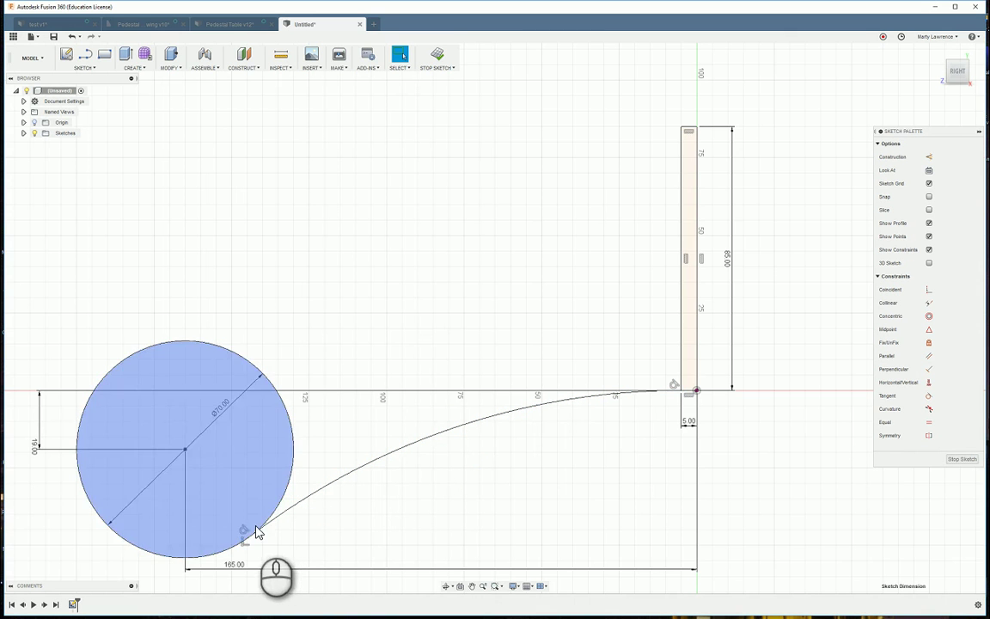
pyautogui.click(674, 389)
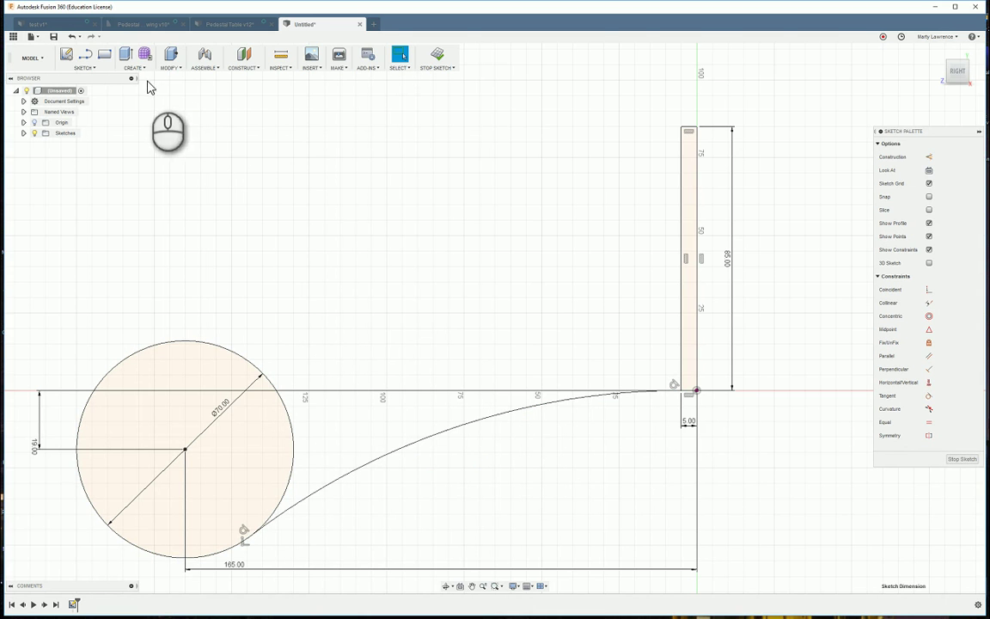
# - Recheck the foot profile in test v1, then return to the Untitled sketch's arc tools
pyautogui.click(62, 26)
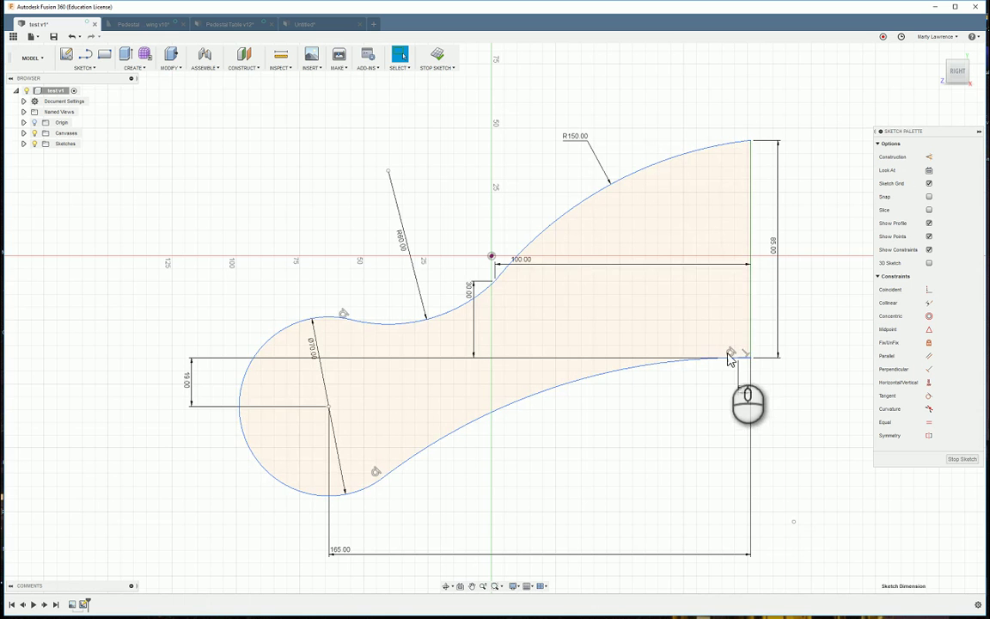
pyautogui.click(297, 25)
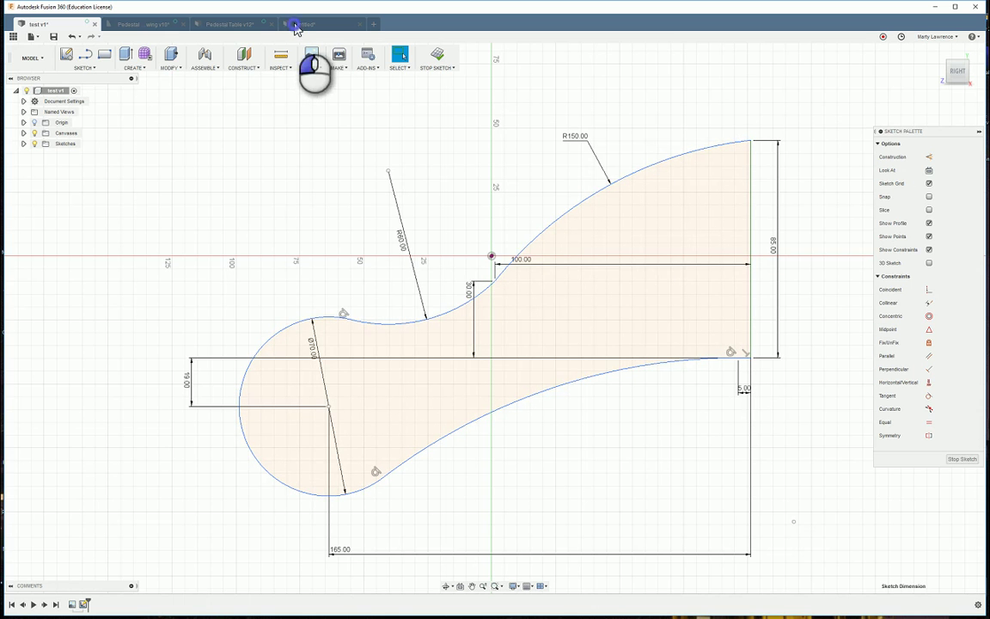
pyautogui.click(76, 64)
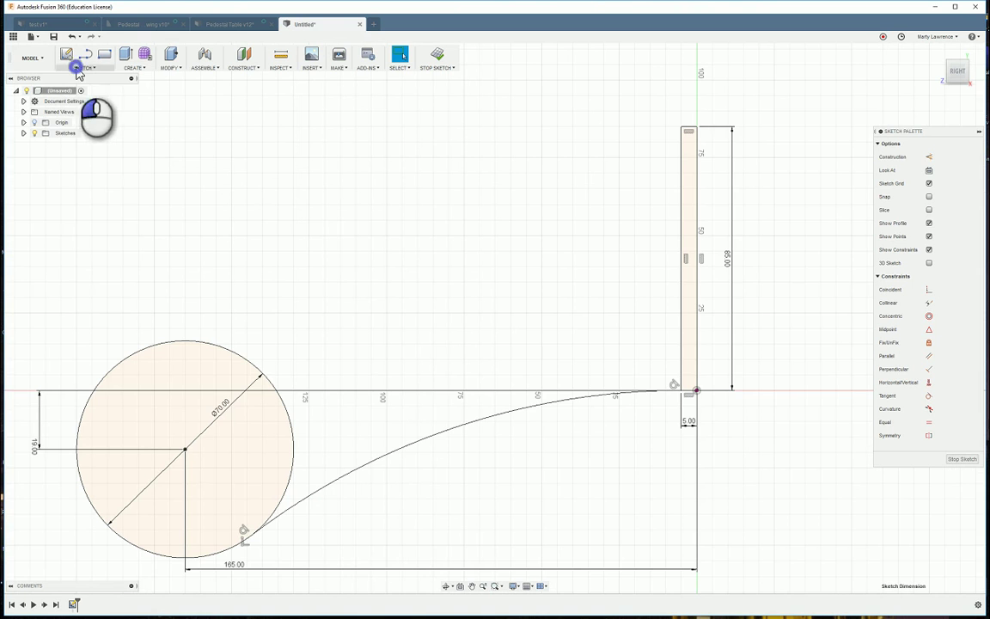
# - Draw a 3-point arc from a point above the sketch to the top of the Ø70 circle
pyautogui.moveTo(95, 119)
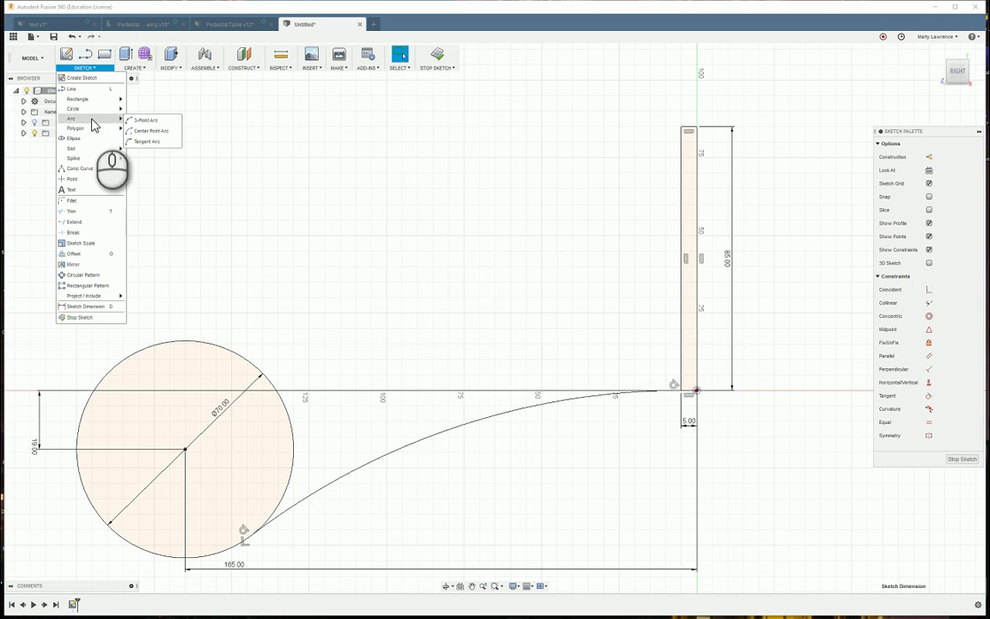
pyautogui.click(141, 121)
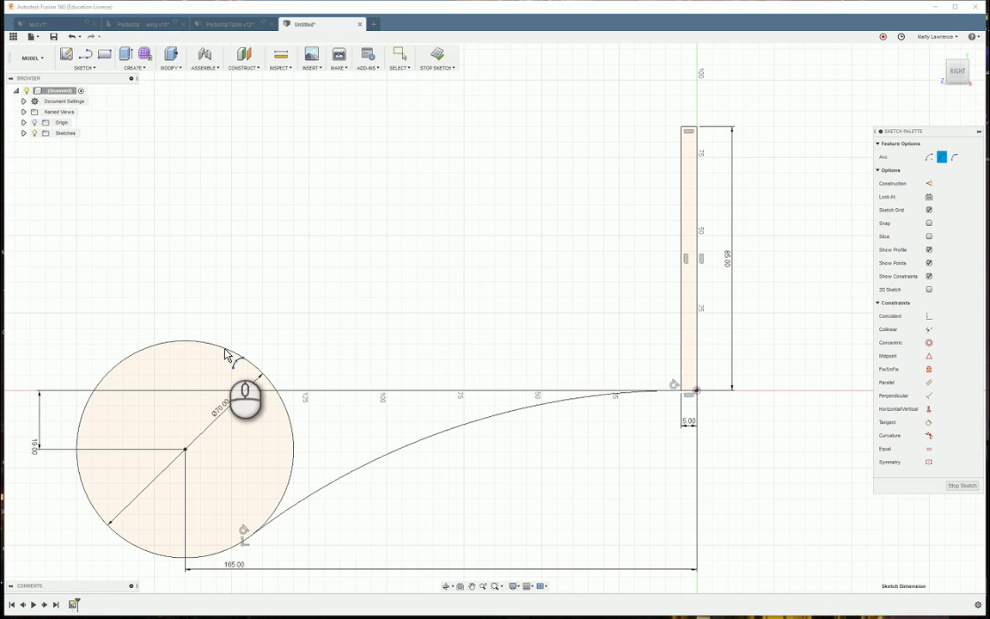
pyautogui.click(370, 276)
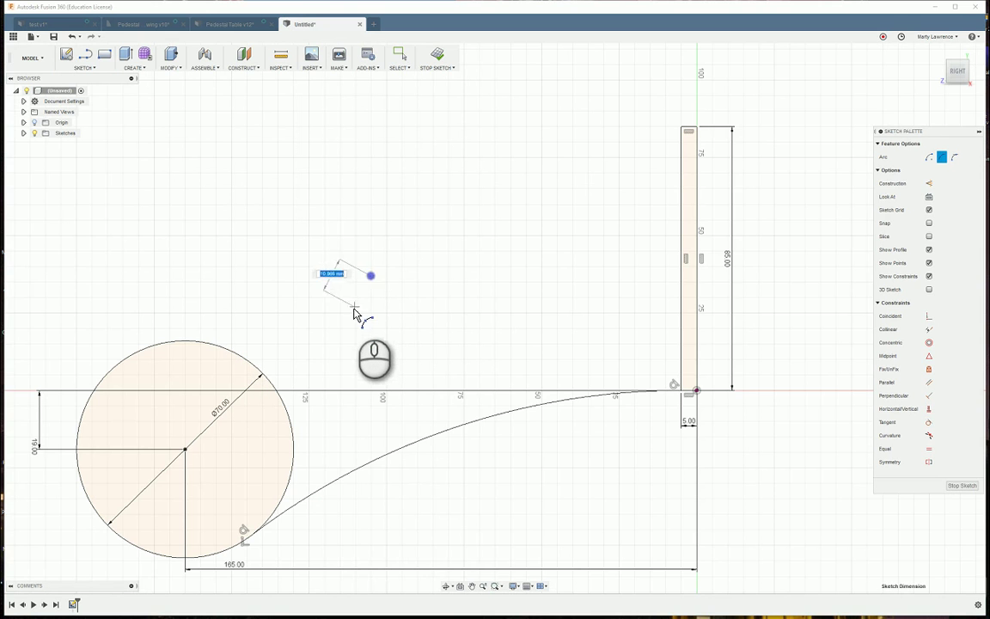
pyautogui.click(239, 356)
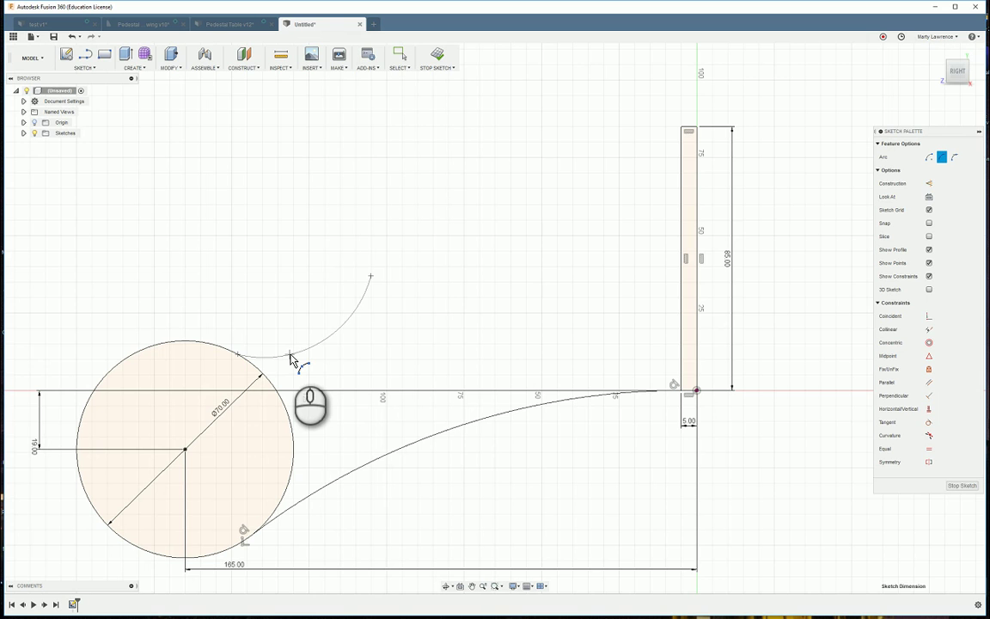
pyautogui.click(290, 356)
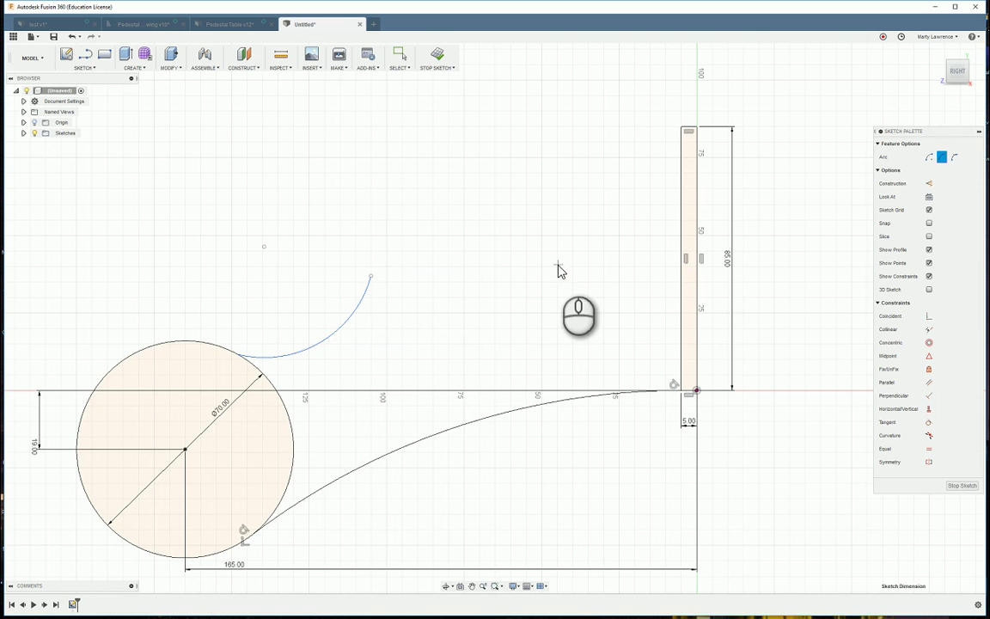
# - Apply a Tangent constraint between the new upper arc and the Ø70 circle
pyautogui.press('Escape')
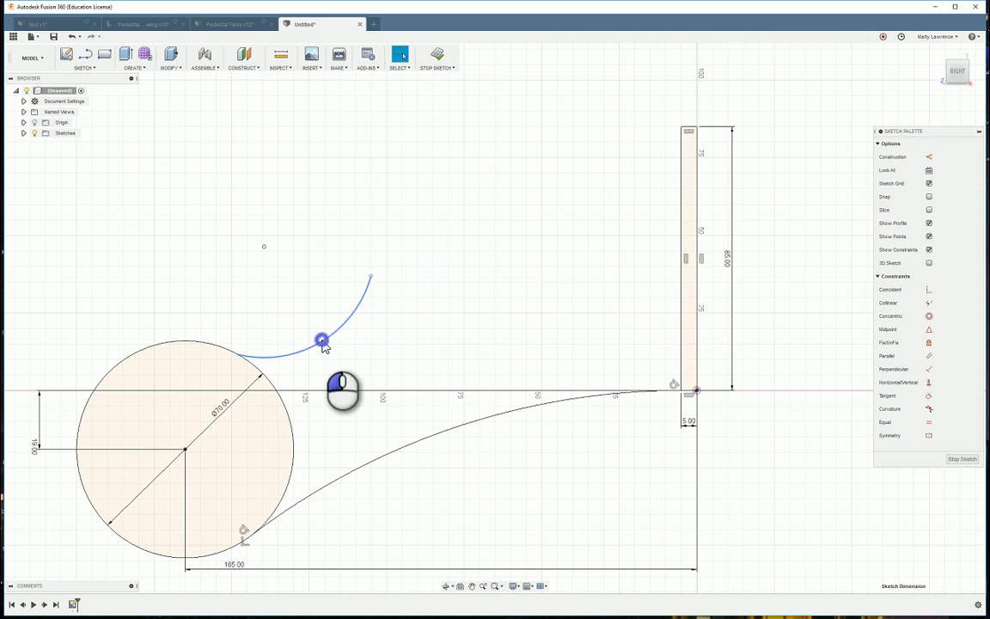
pyautogui.click(322, 341)
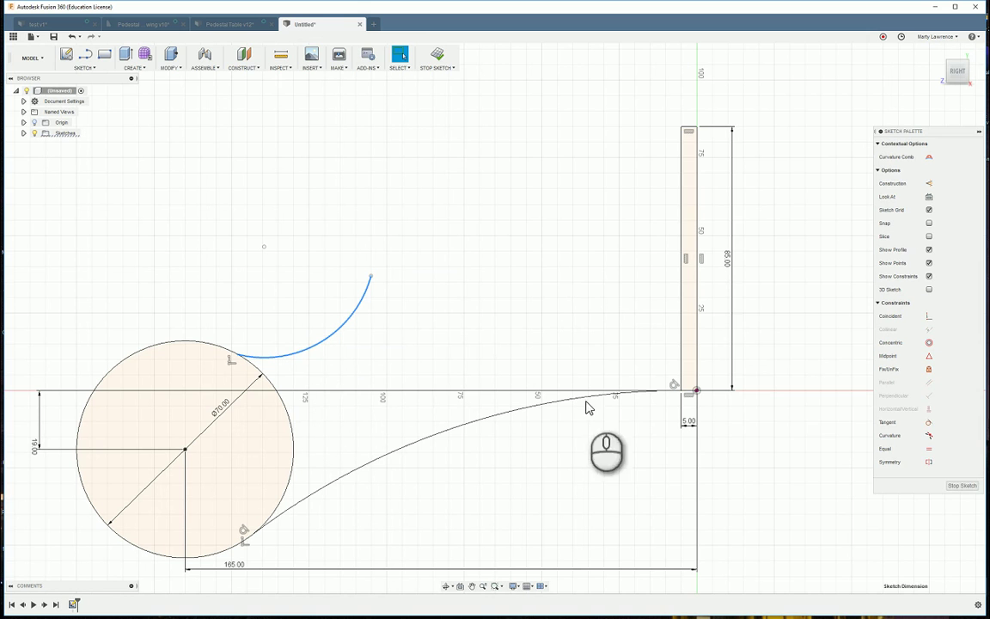
pyautogui.click(928, 424)
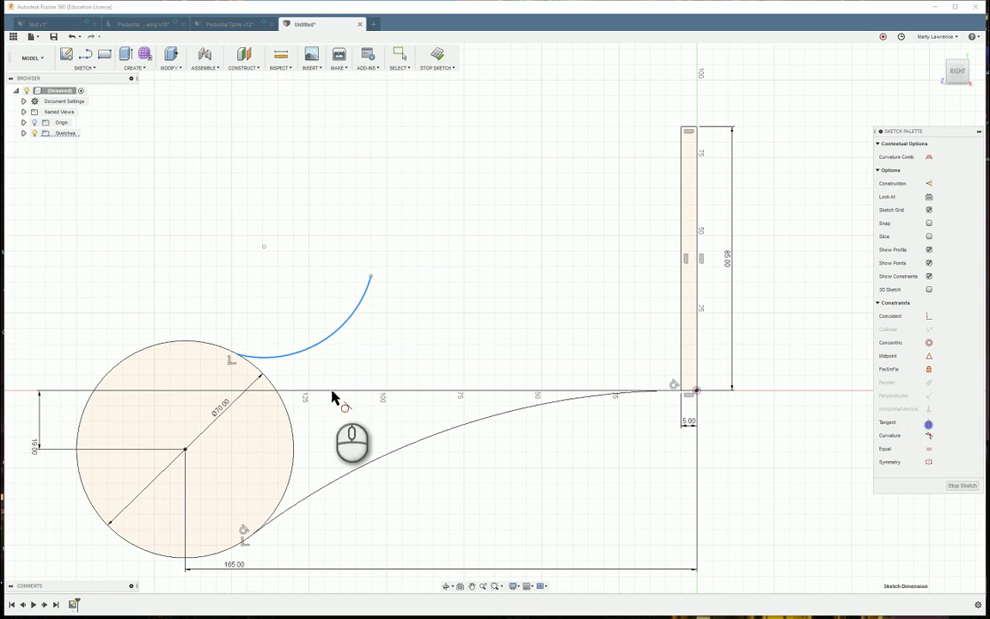
pyautogui.click(213, 351)
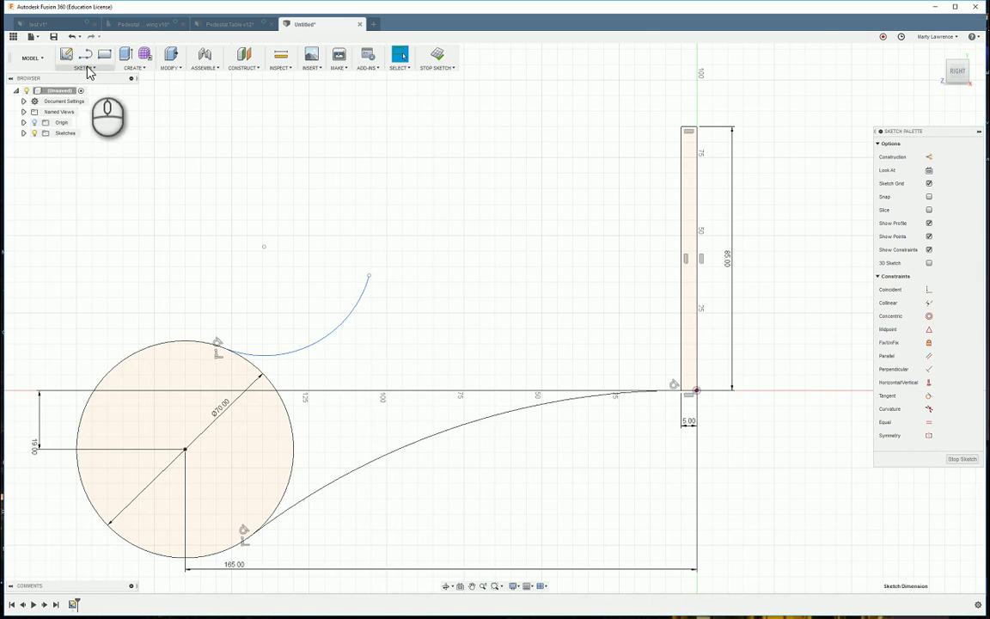
pyautogui.click(40, 25)
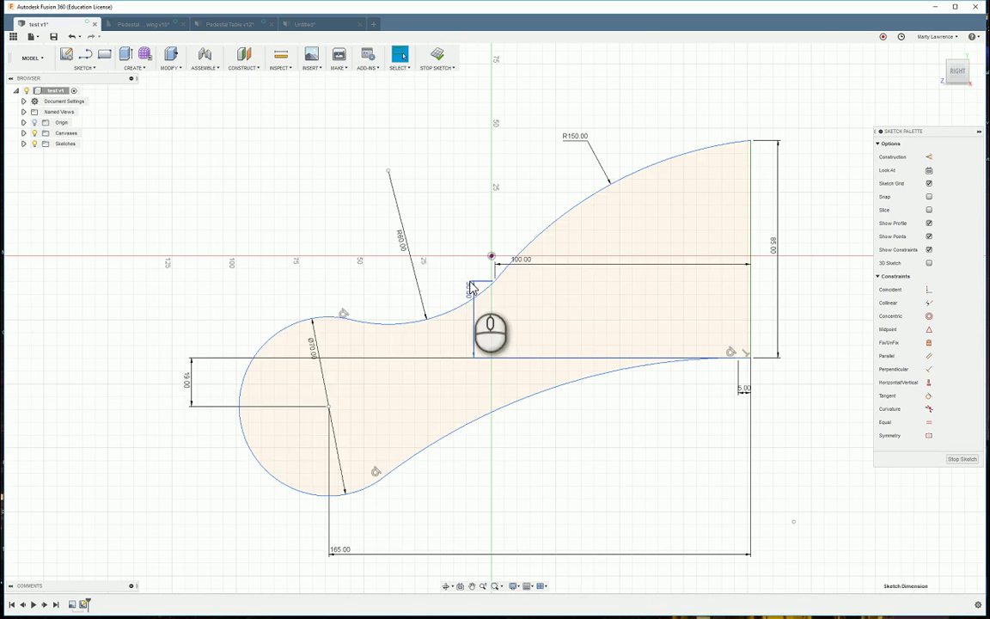
pyautogui.click(300, 28)
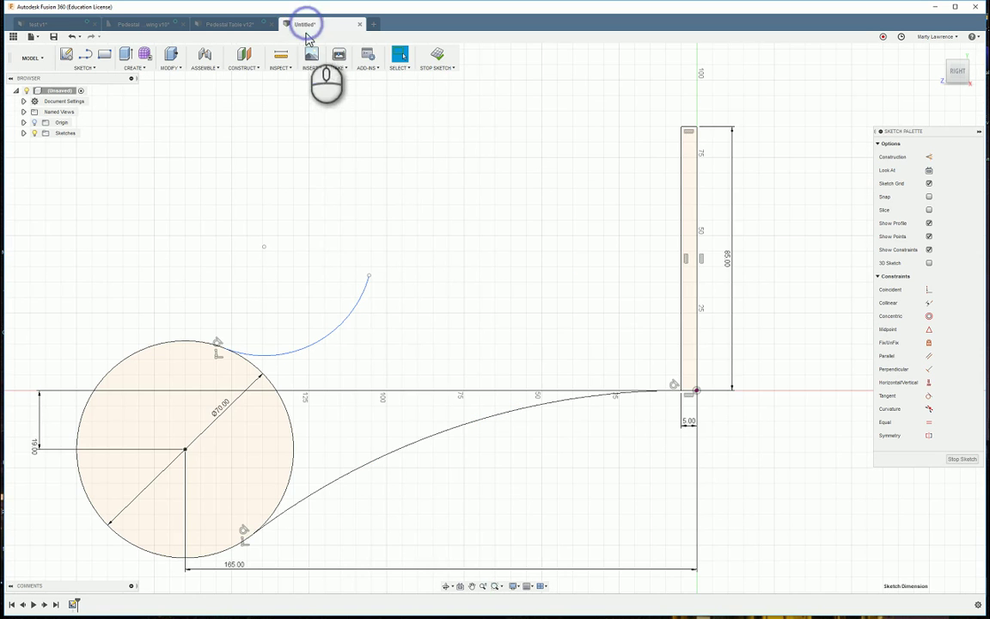
pyautogui.click(84, 68)
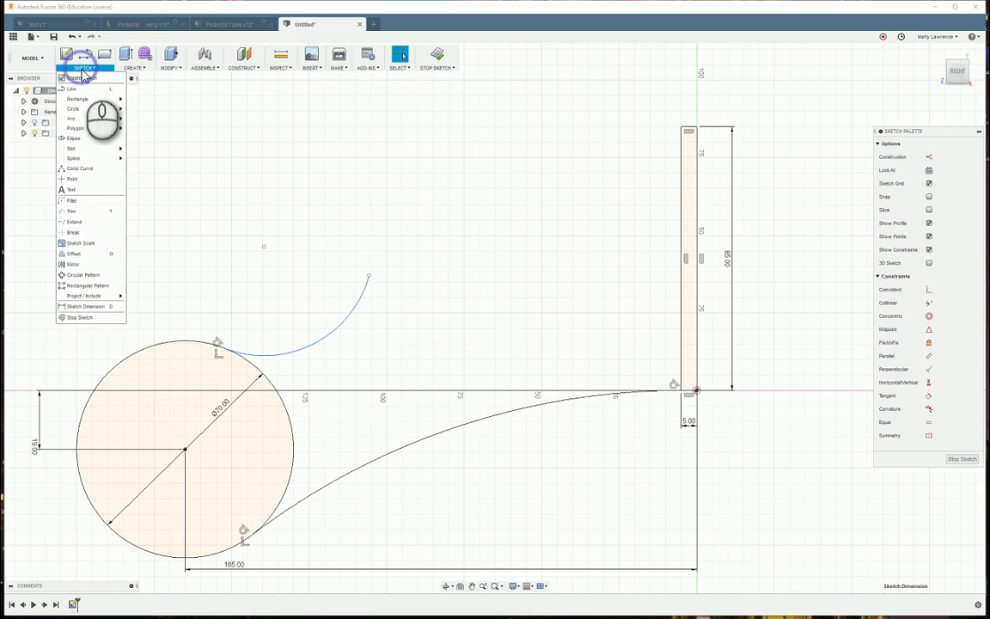
# - Dimension the upper arc's free endpoint 30 mm above the baseline corner
pyautogui.click(80, 307)
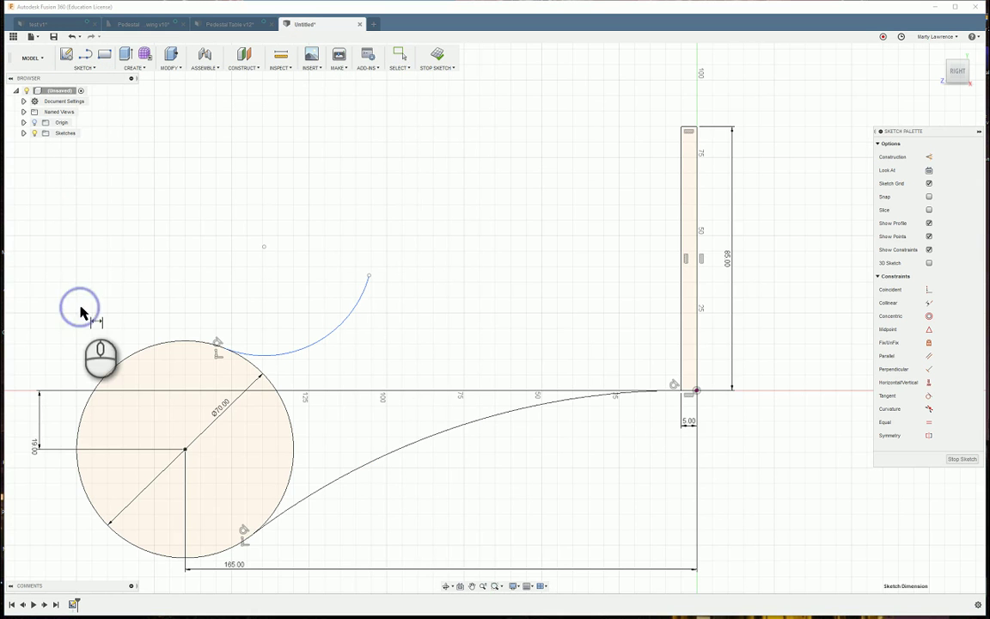
pyautogui.click(692, 392)
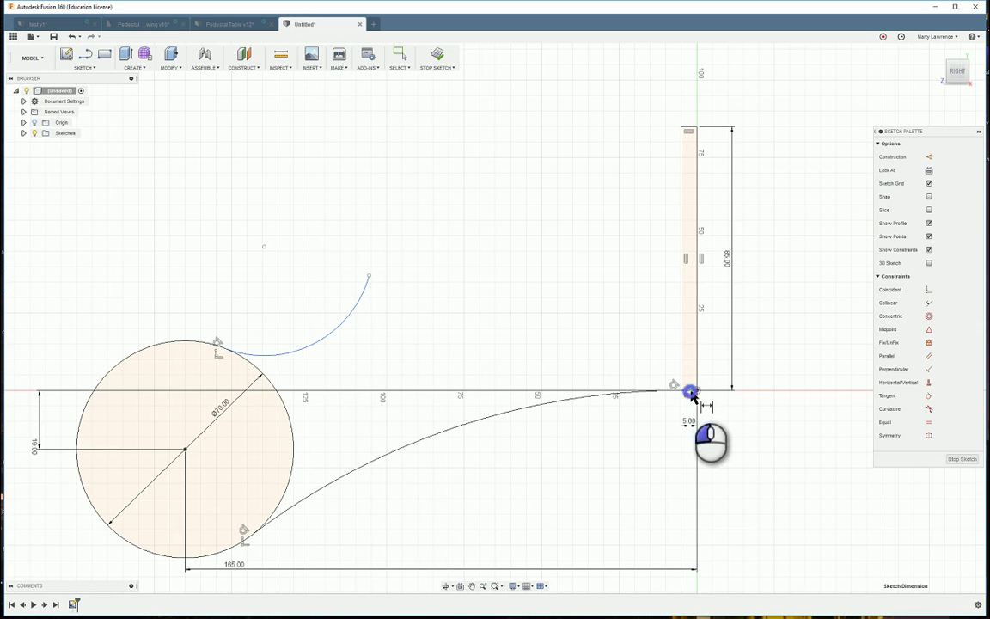
pyautogui.click(692, 391)
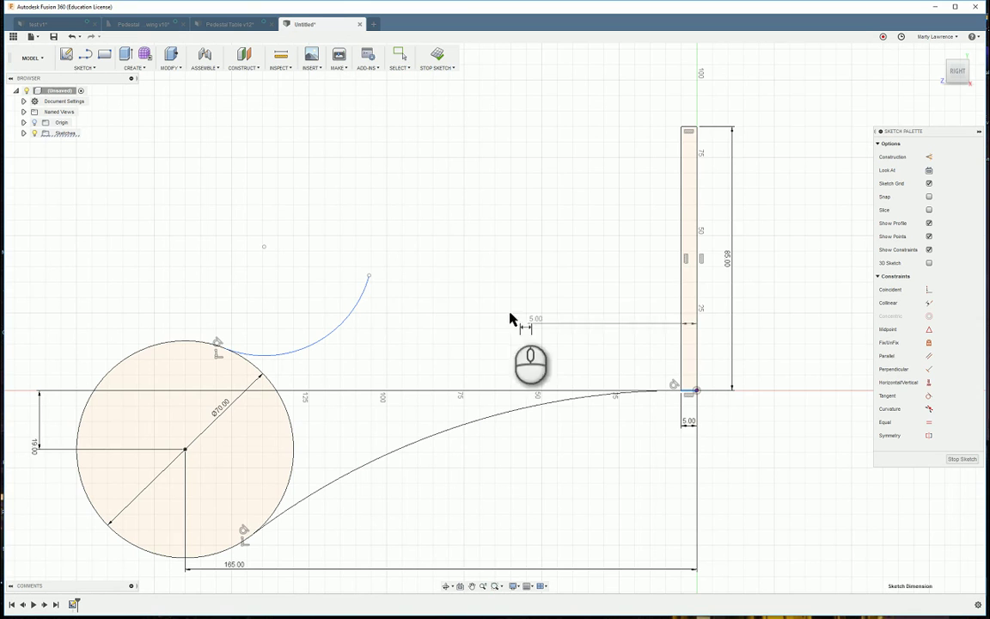
pyautogui.click(369, 277)
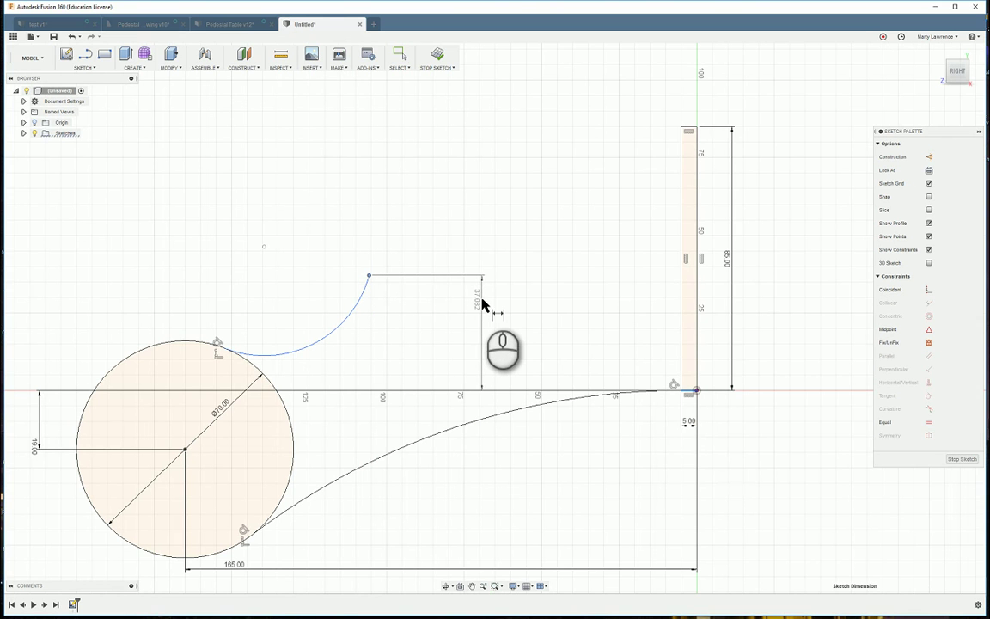
pyautogui.click(482, 302)
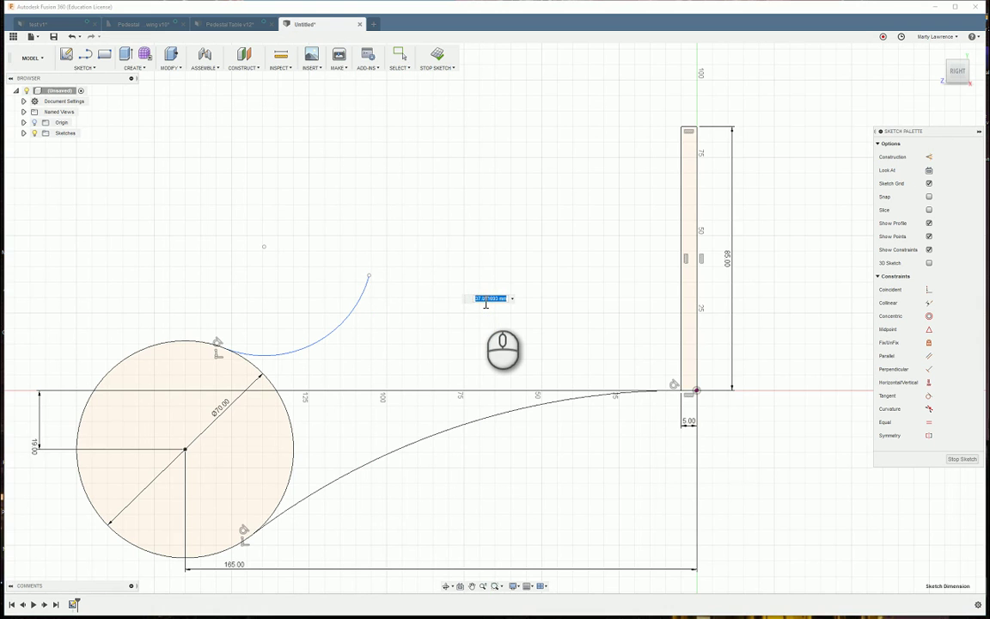
pyautogui.press('Return')
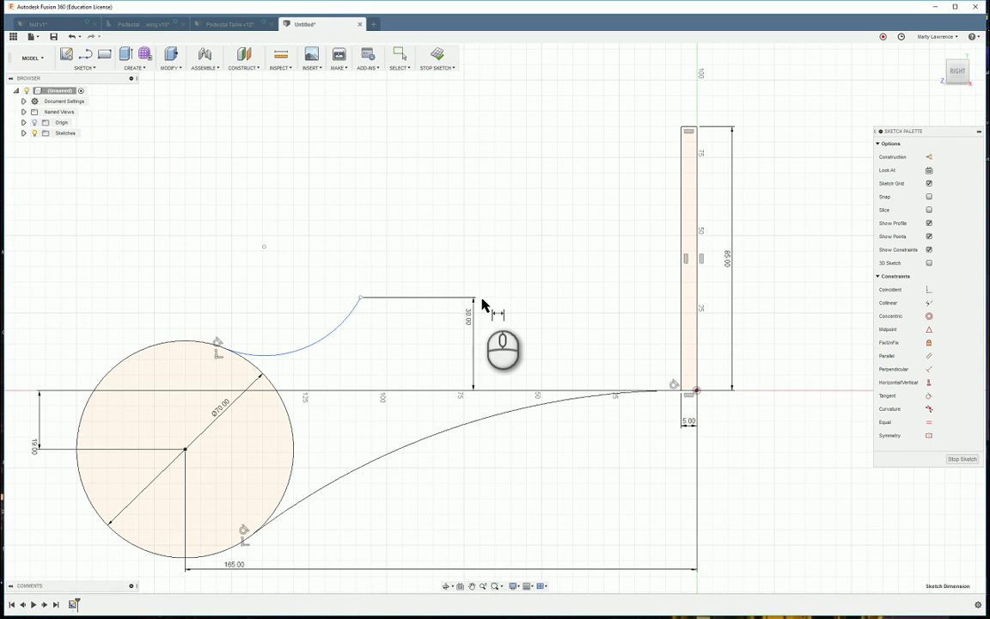
# - Dimension the same endpoint 100 mm horizontally from the rectangle's vertical edge
pyautogui.click(697, 301)
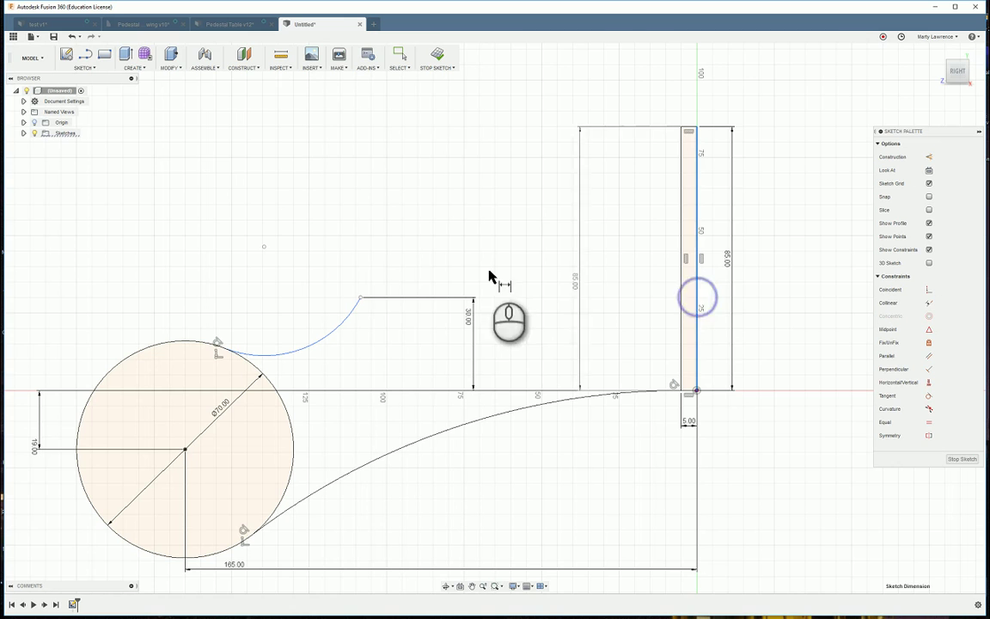
pyautogui.click(361, 298)
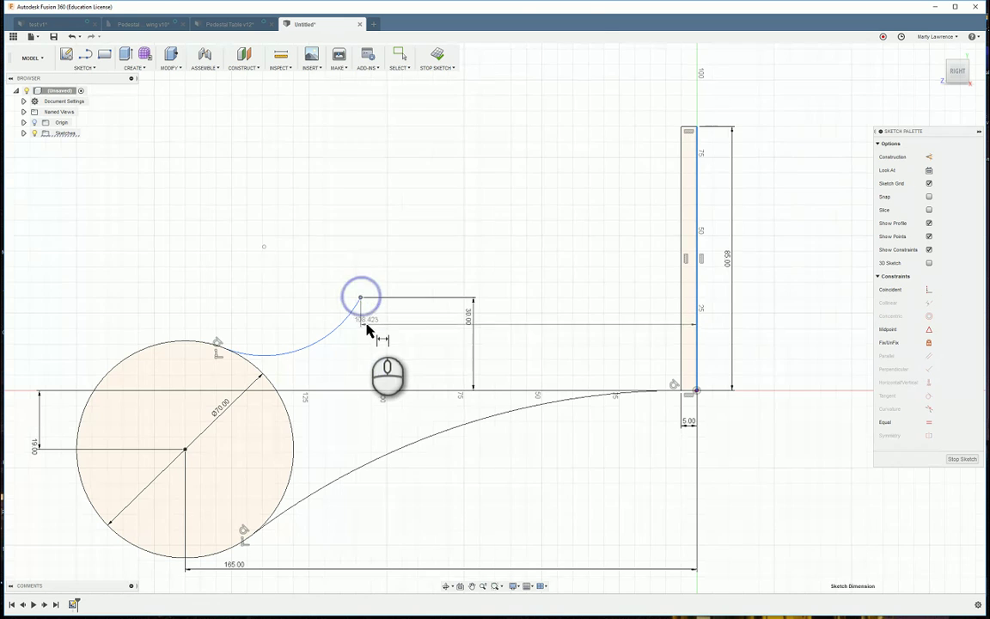
pyautogui.click(369, 338)
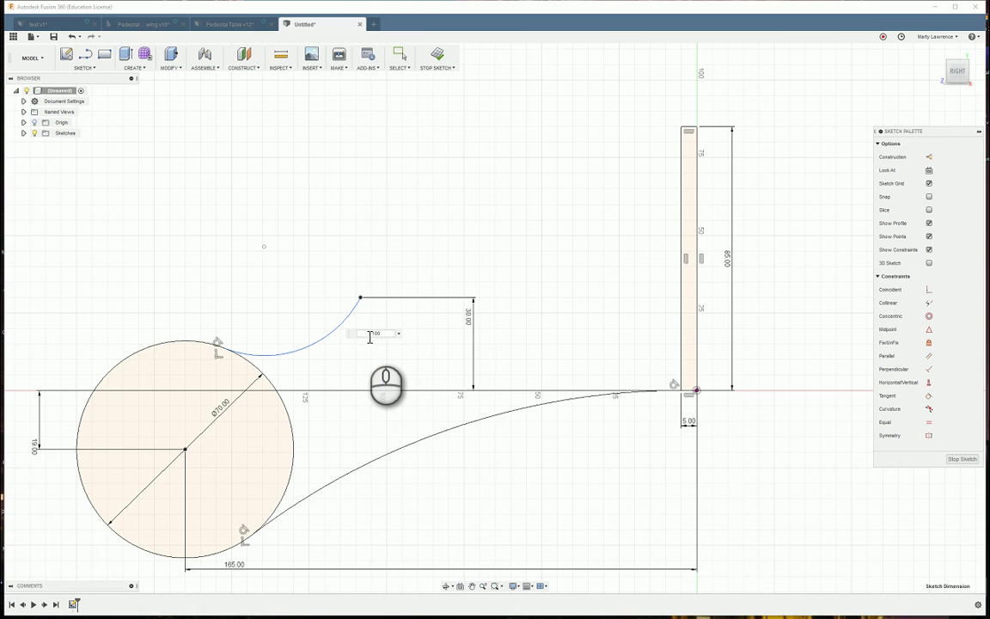
pyautogui.write('100')
pyautogui.press('Return')
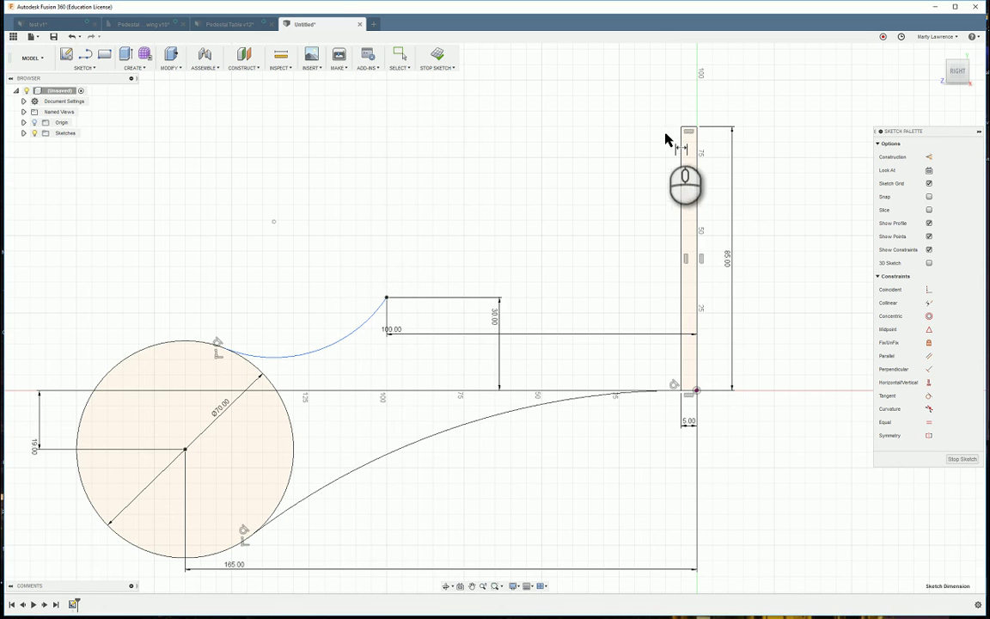
# - Draw a center-point arc from the upper arc's endpoint to the rectangle's top corner
pyautogui.click(86, 67)
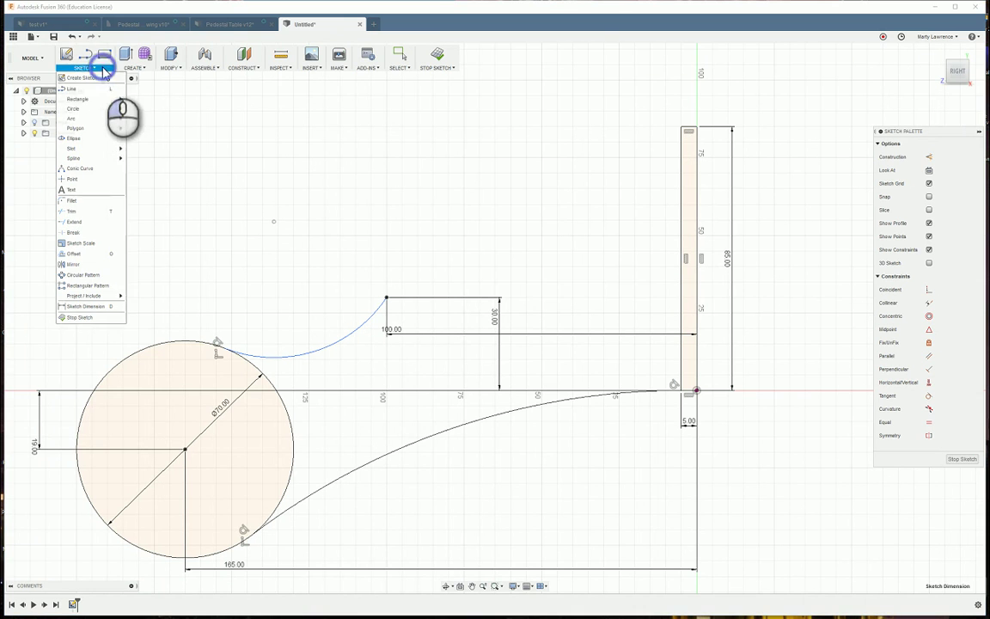
pyautogui.click(150, 131)
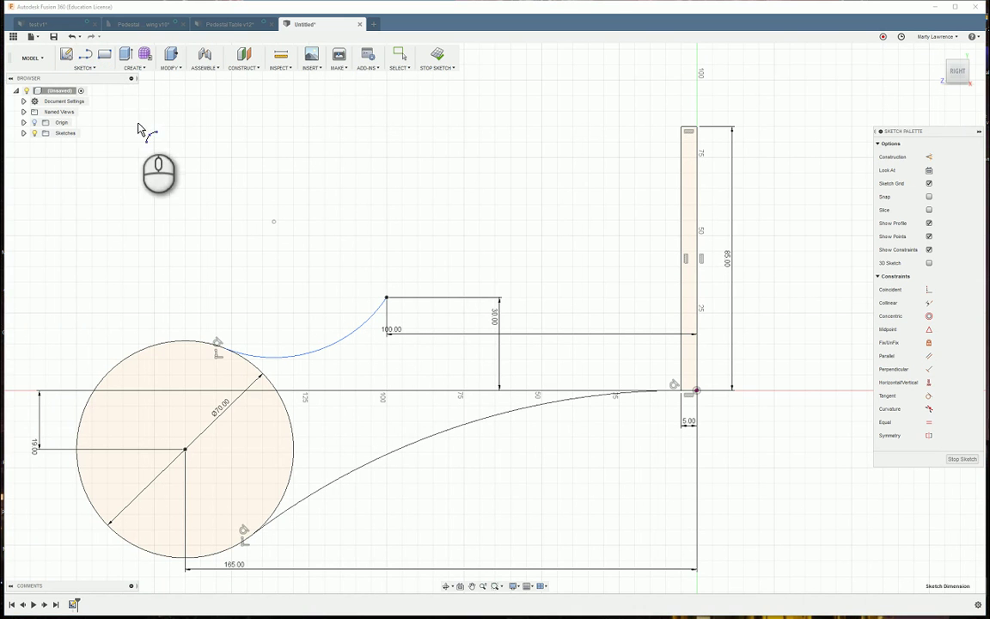
pyautogui.click(682, 128)
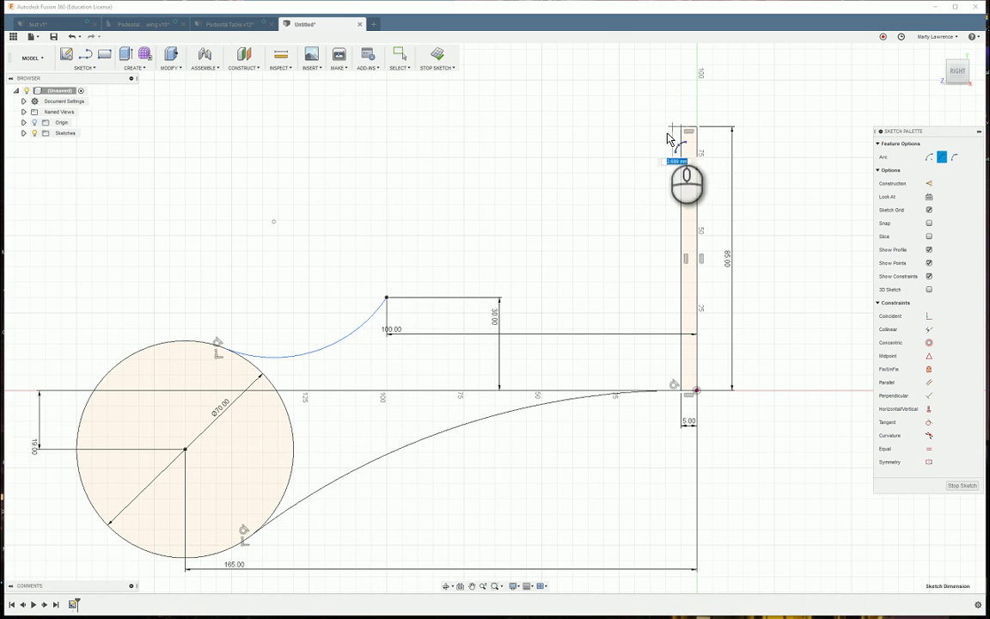
pyautogui.click(387, 296)
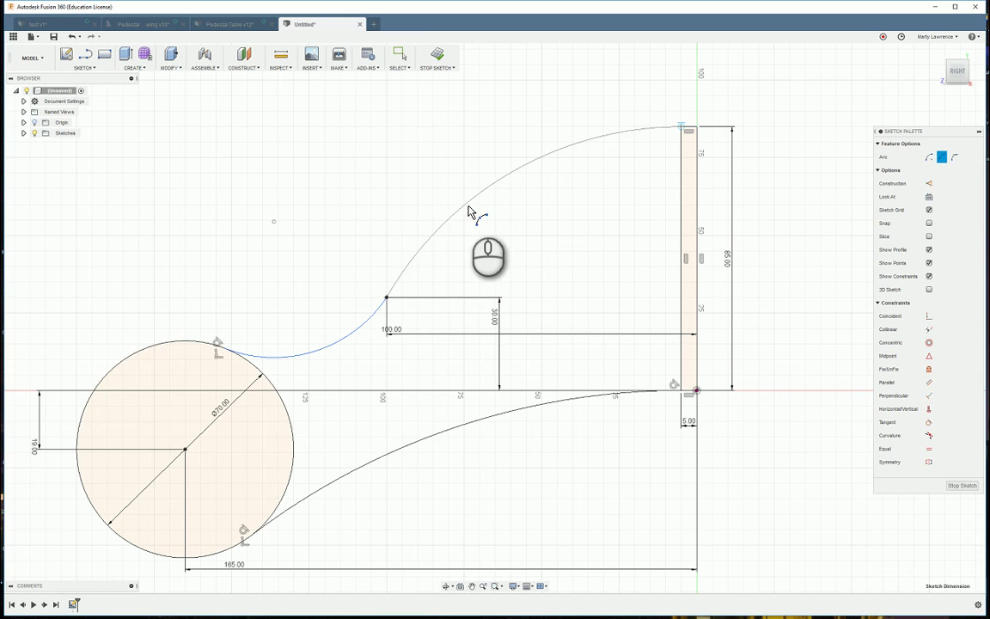
pyautogui.click(651, 135)
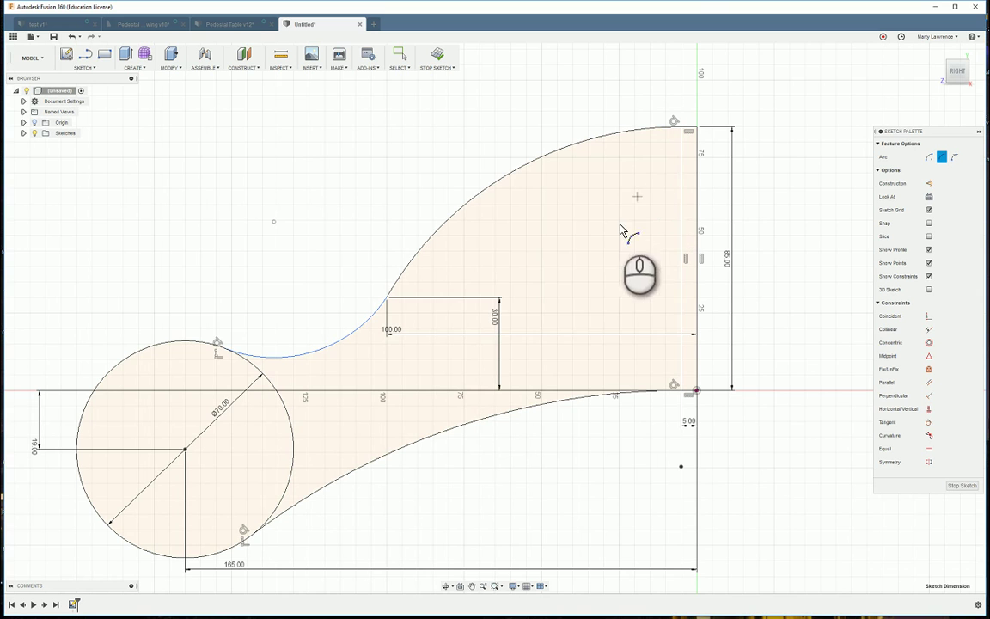
pyautogui.scroll(-4, 471, 420)
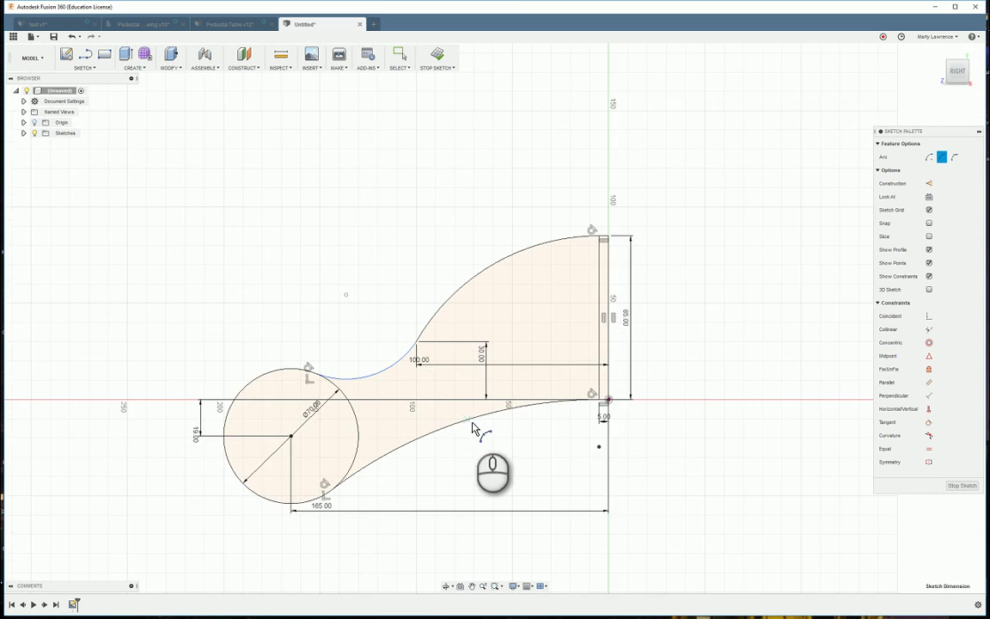
pyautogui.scroll(2, 510, 423)
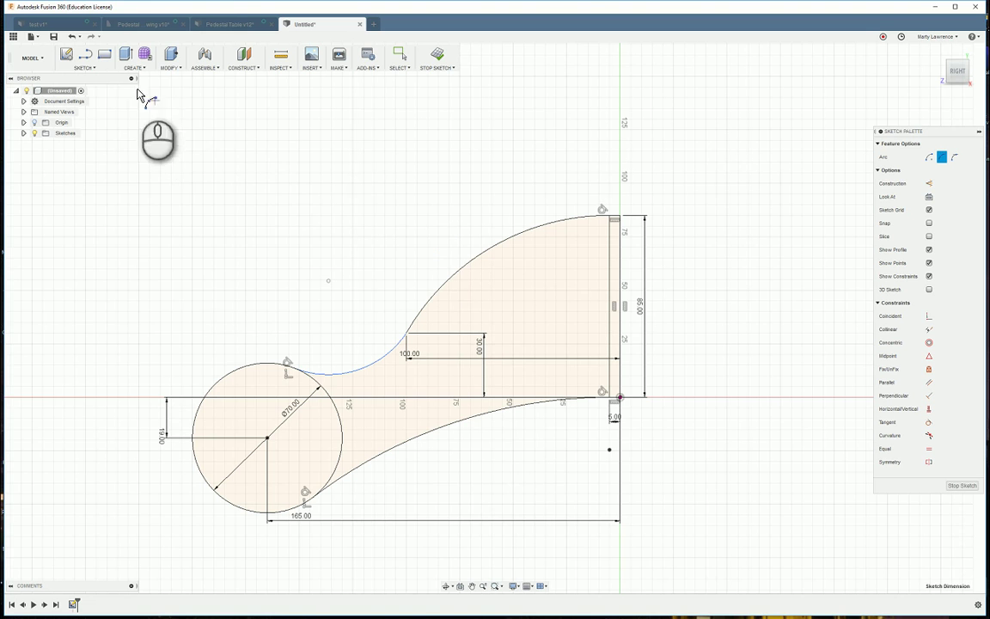
# - Dimension the small arc beside the circle to a radius of 60
pyautogui.click(90, 68)
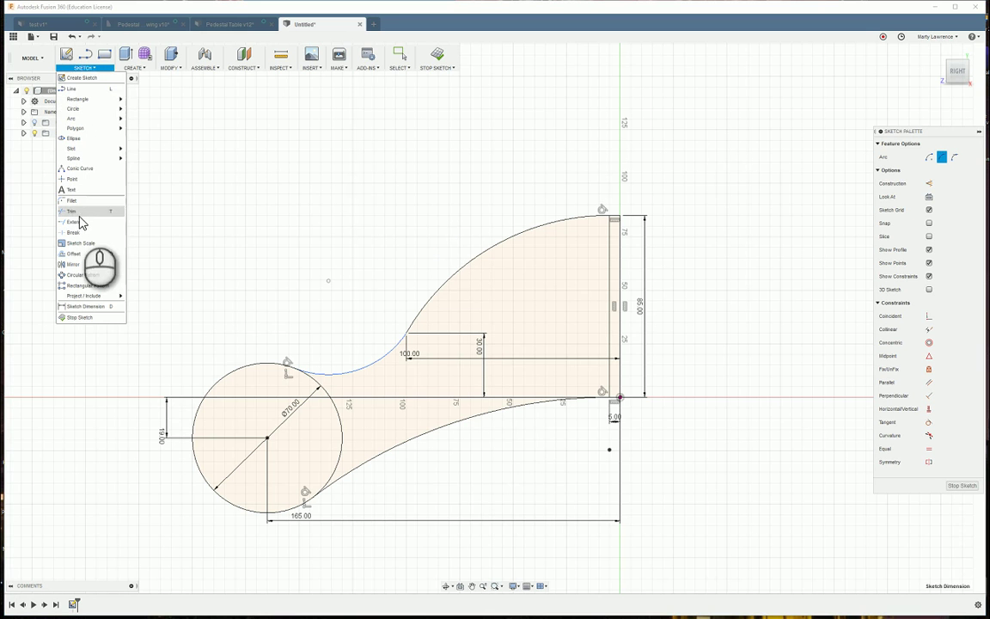
pyautogui.click(79, 306)
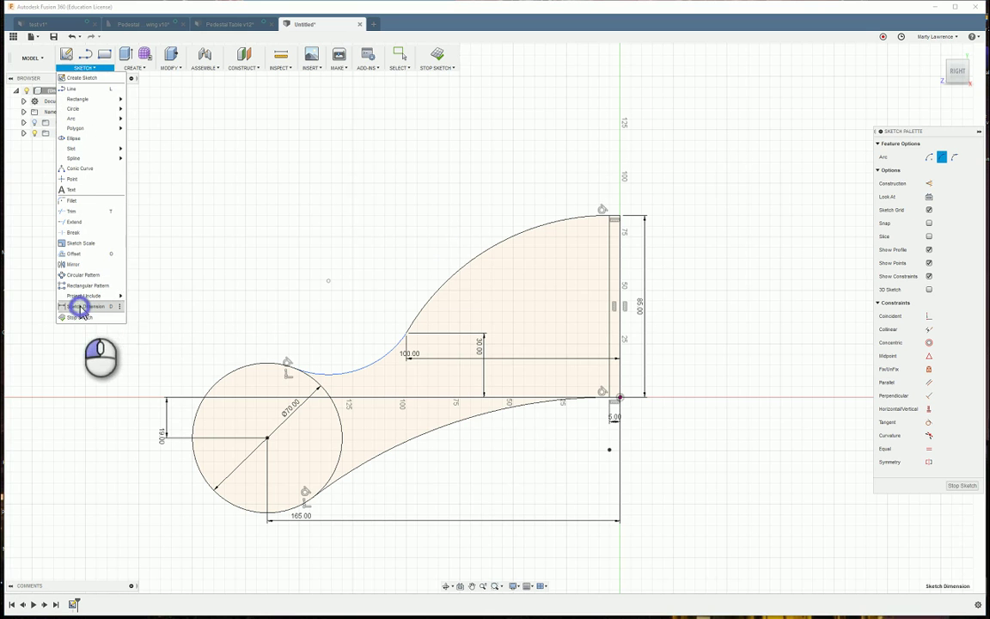
pyautogui.click(382, 364)
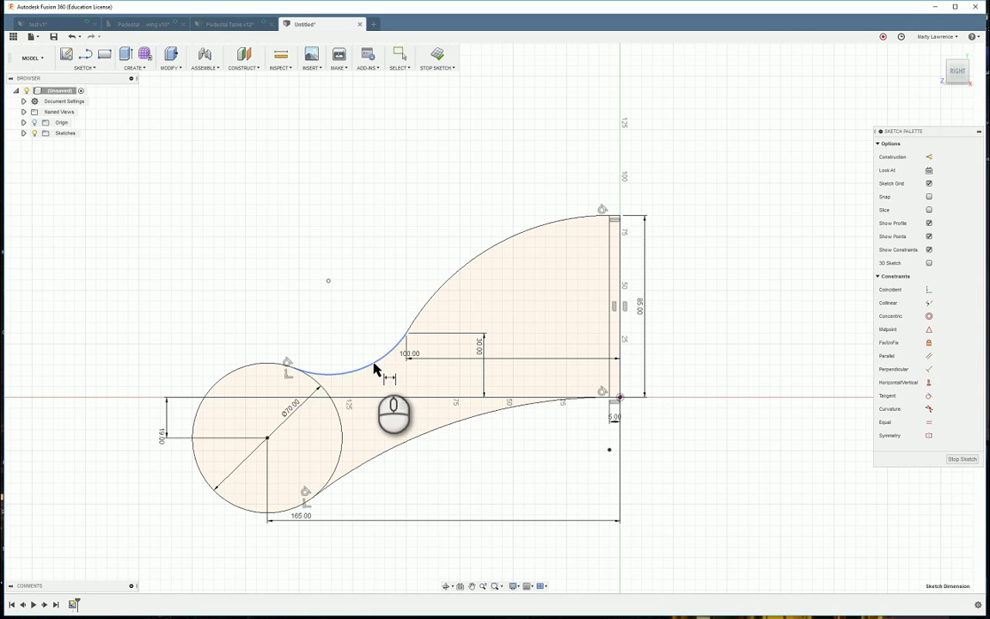
pyautogui.click(341, 321)
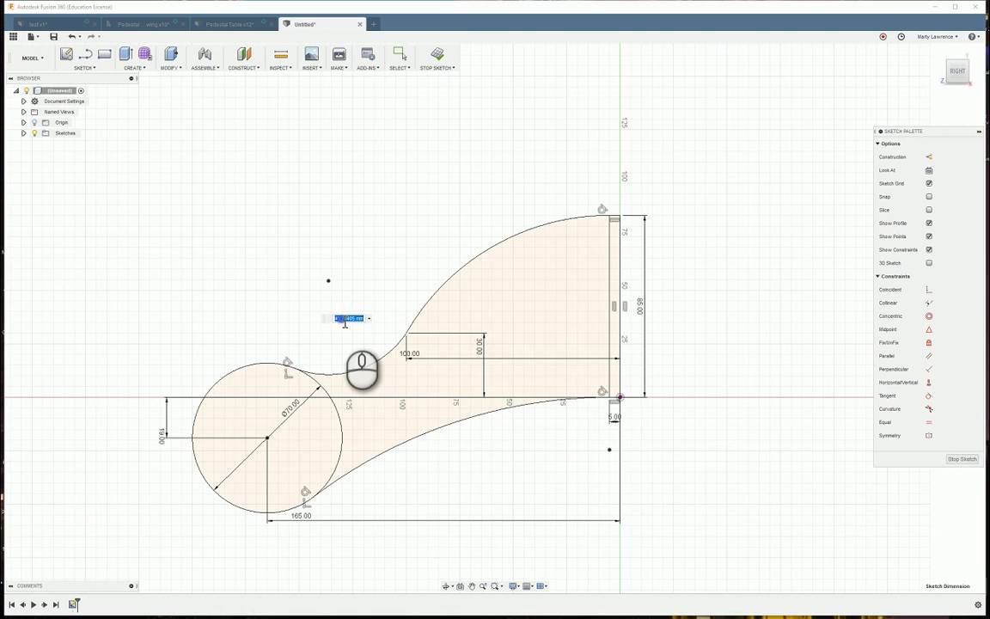
pyautogui.write('60')
pyautogui.press('Return')
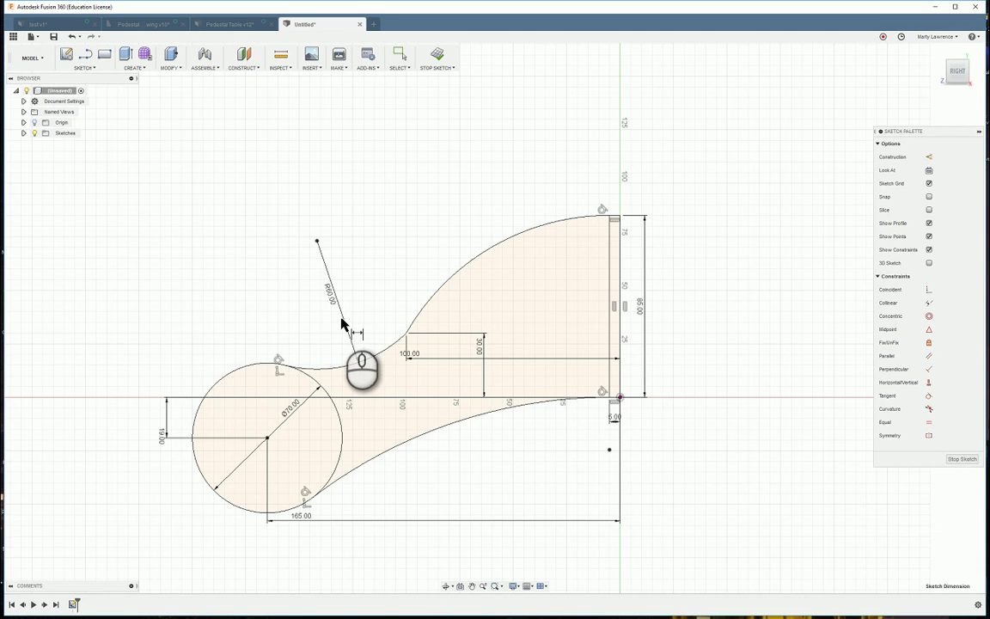
# - Cancel the over-constraining radius dimension on the large upper arc and exit dimensioning
pyautogui.click(484, 248)
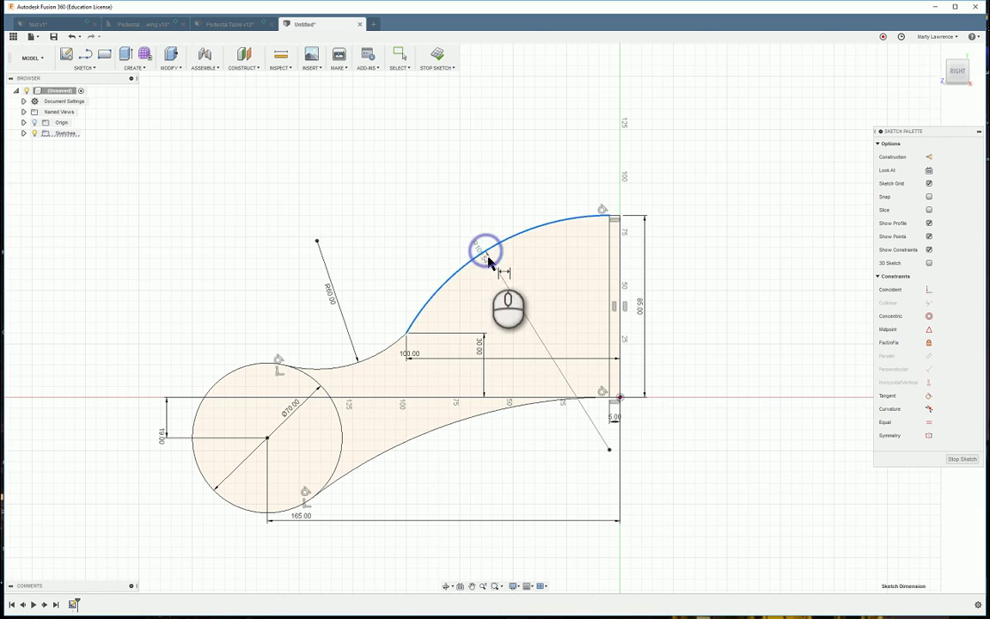
pyautogui.click(442, 181)
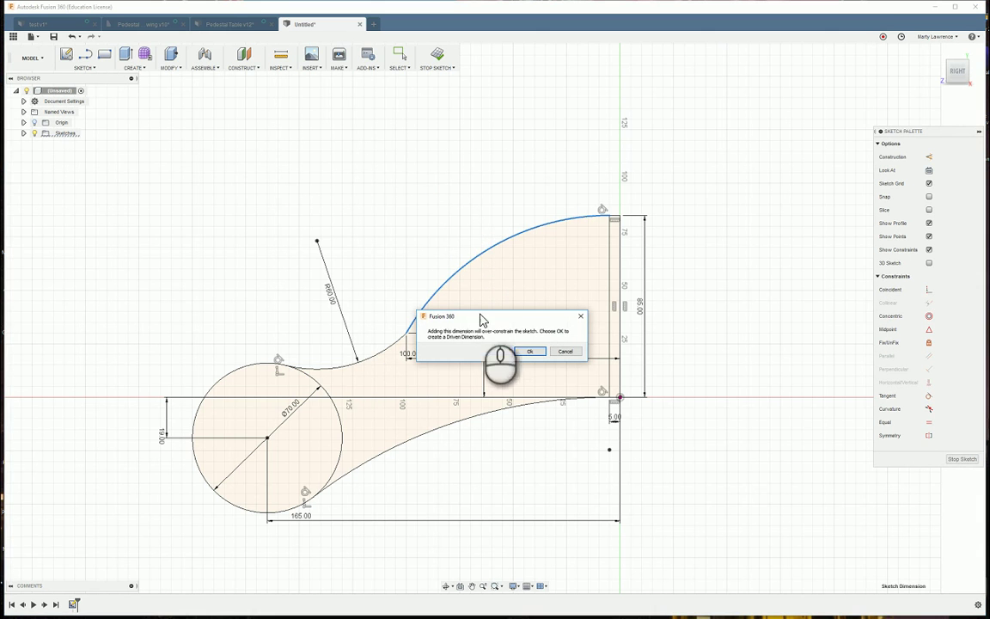
pyautogui.click(566, 351)
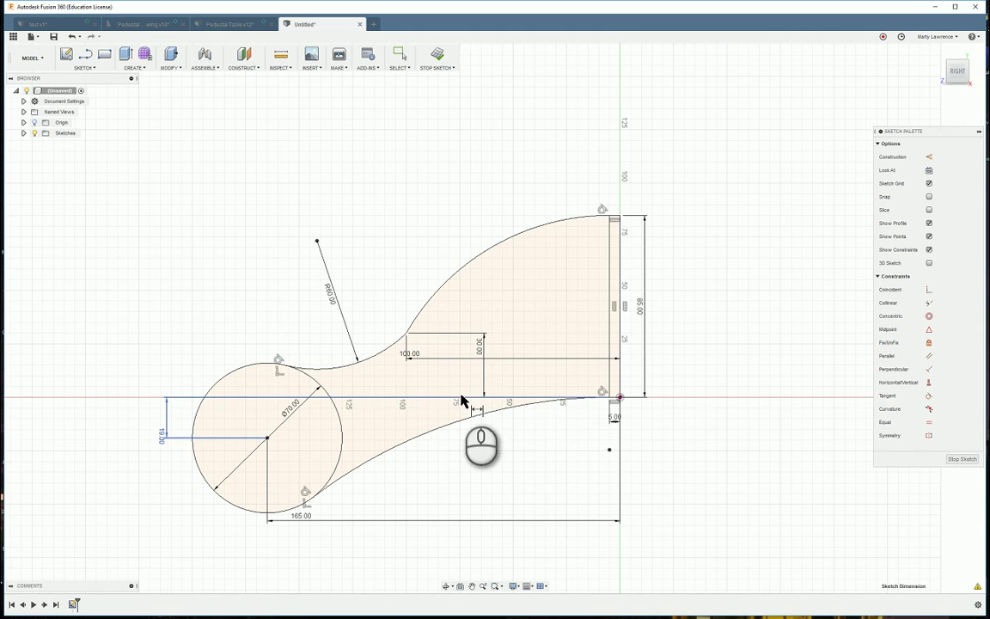
pyautogui.click(581, 216)
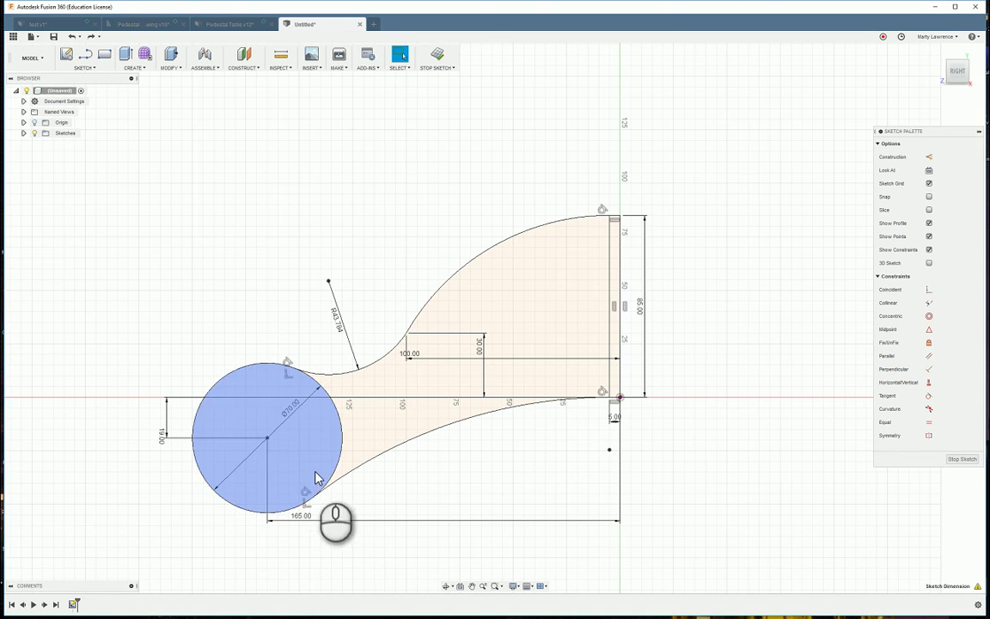
# - Trim the stray rectangle line and the Ø70 circle's inner arc into one outline
pyautogui.click(83, 66)
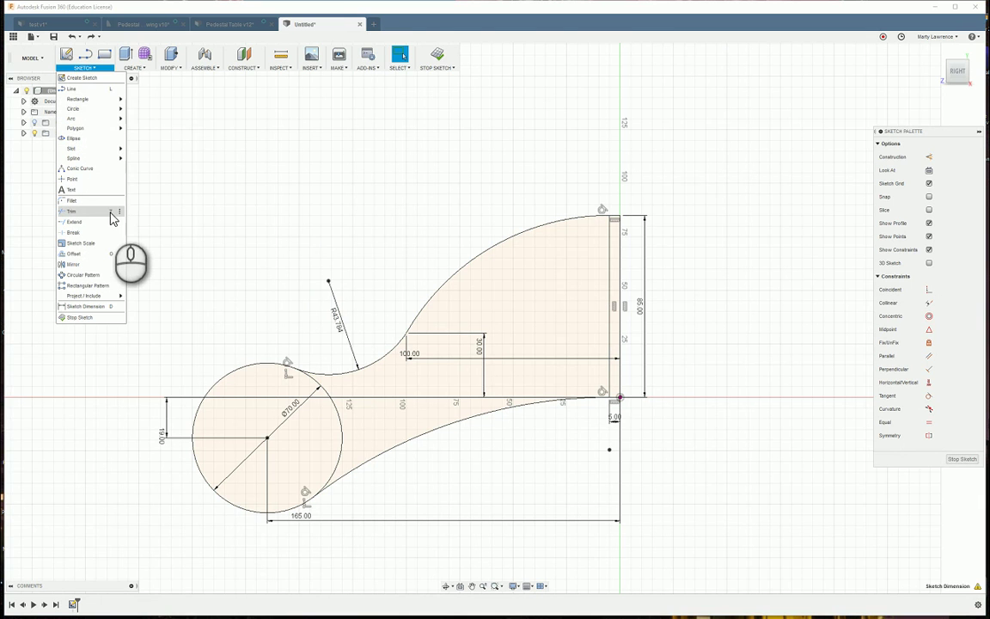
pyautogui.click(86, 212)
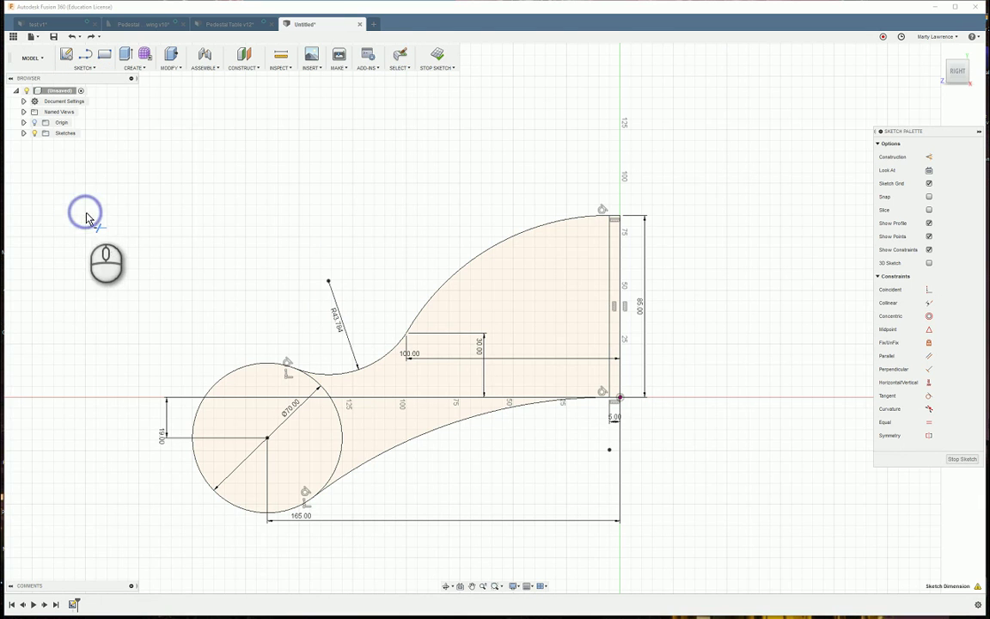
pyautogui.click(609, 261)
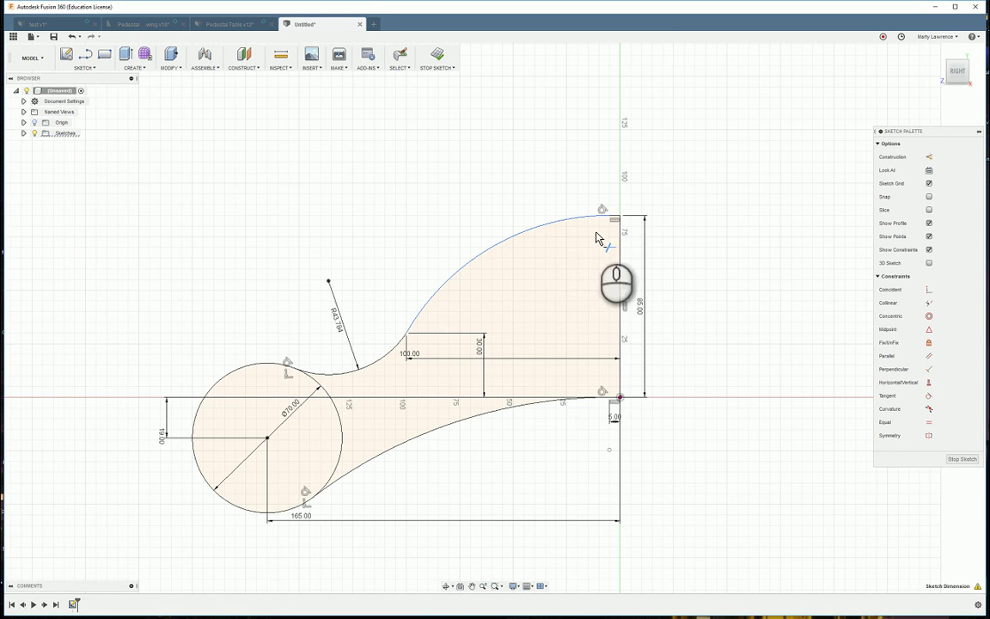
pyautogui.click(335, 412)
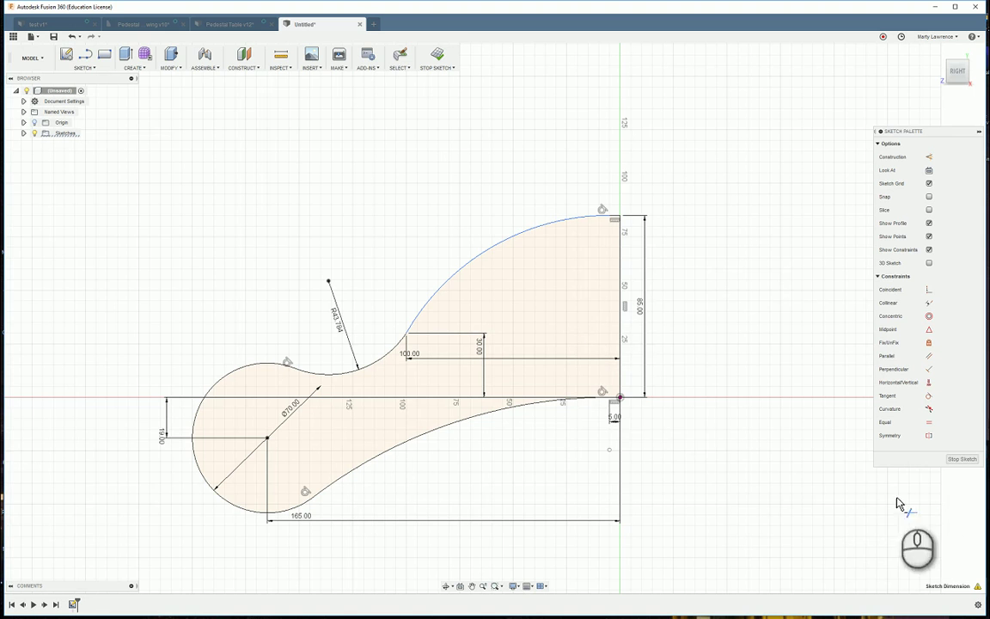
# - Finish the sketch and frame the foot profile in the home isometric view
pyautogui.click(960, 460)
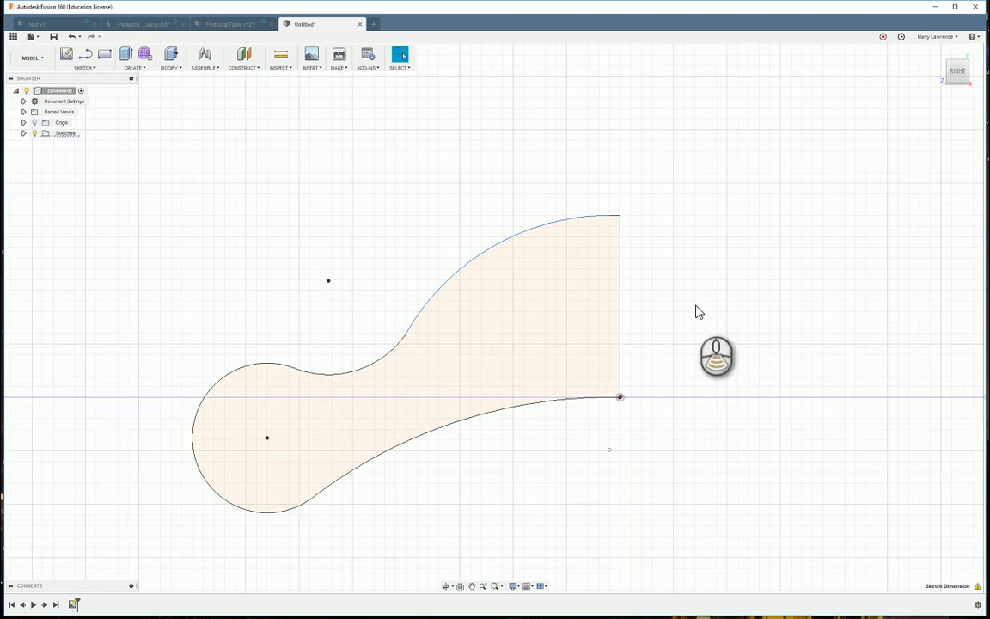
pyautogui.scroll(2, 696, 312)
pyautogui.scroll(-4, 696, 312)
pyautogui.click(937, 54)
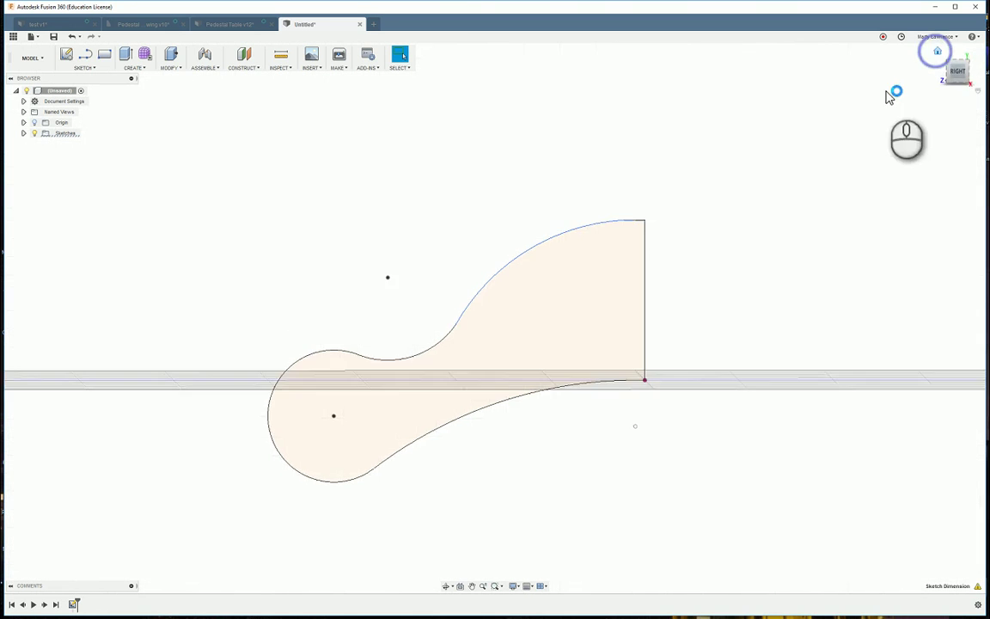
pyautogui.scroll(-1, 698, 319)
pyautogui.scroll(-2, 698, 318)
pyautogui.moveTo(703, 316); pyautogui.dragTo(612, 332, button='middle')
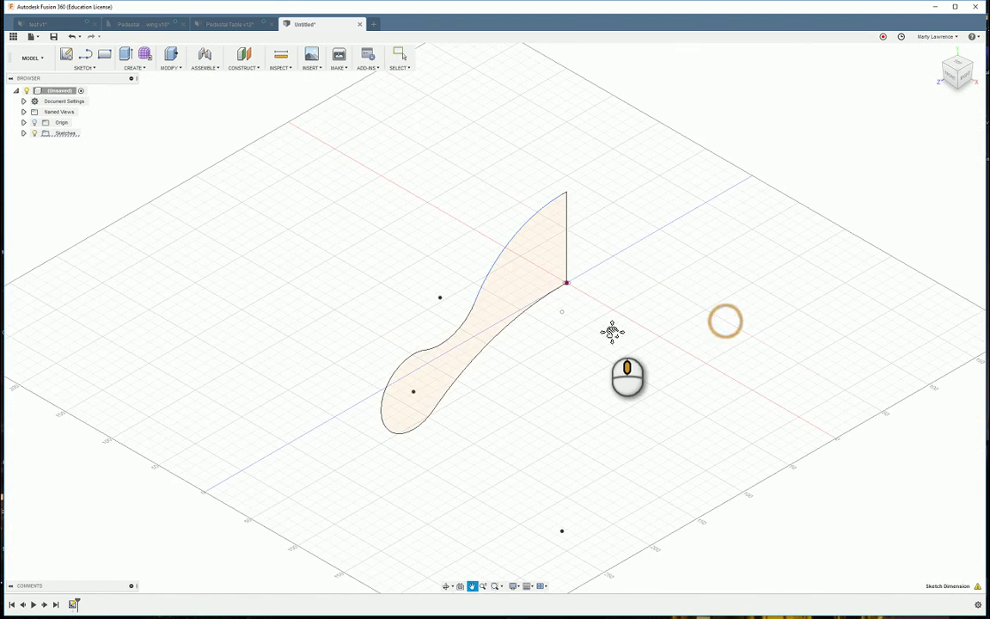
pyautogui.scroll(2, 599, 328)
pyautogui.scroll(-1, 599, 328)
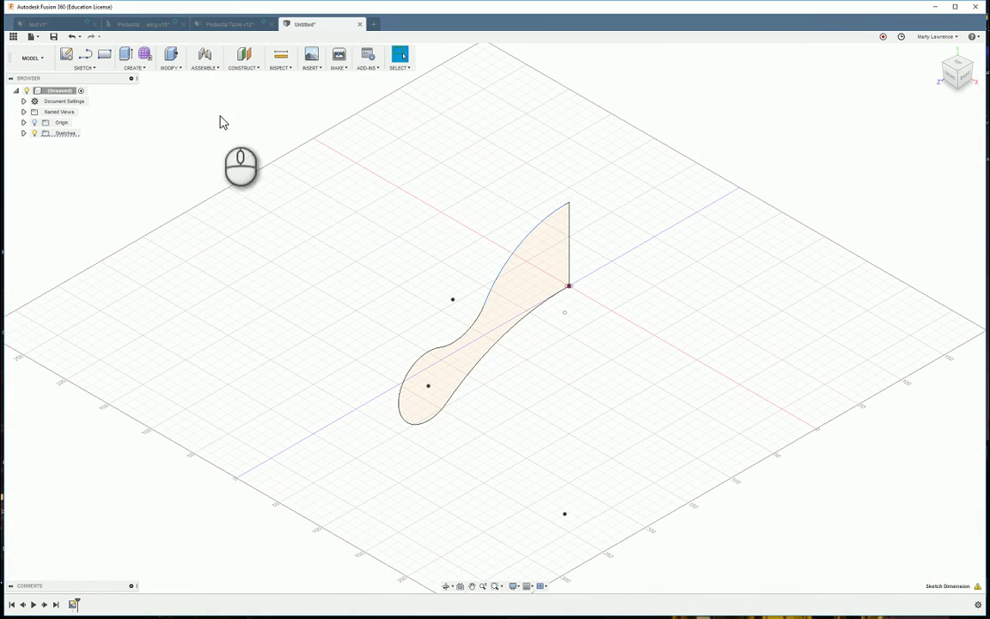
# - Extrude the closed foot profile 19 mm as a new body and orbit to inspect it
pyautogui.click(126, 57)
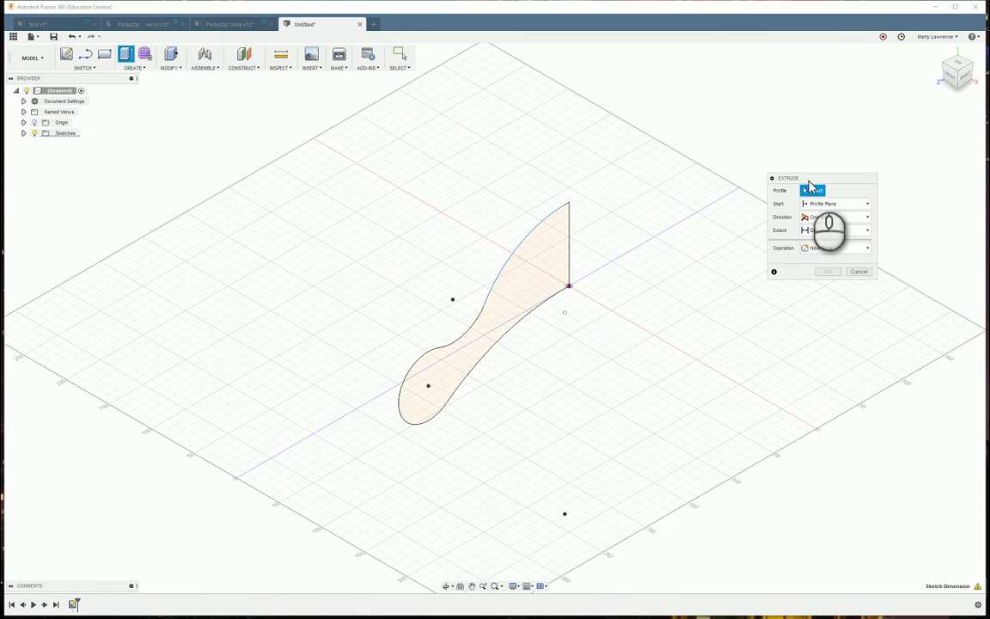
pyautogui.moveTo(826, 178); pyautogui.dragTo(913, 154)
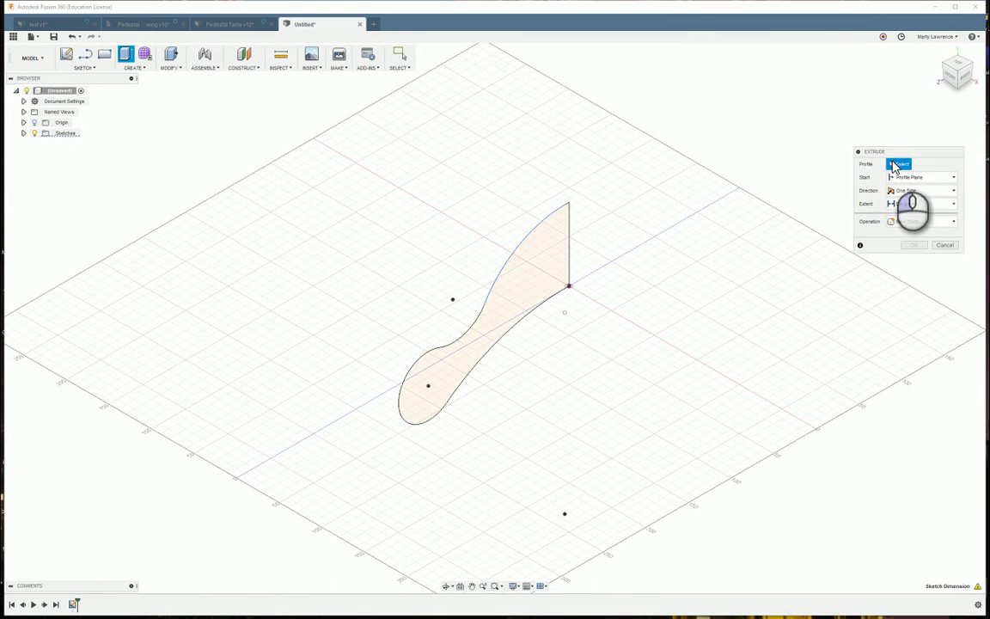
pyautogui.click(538, 273)
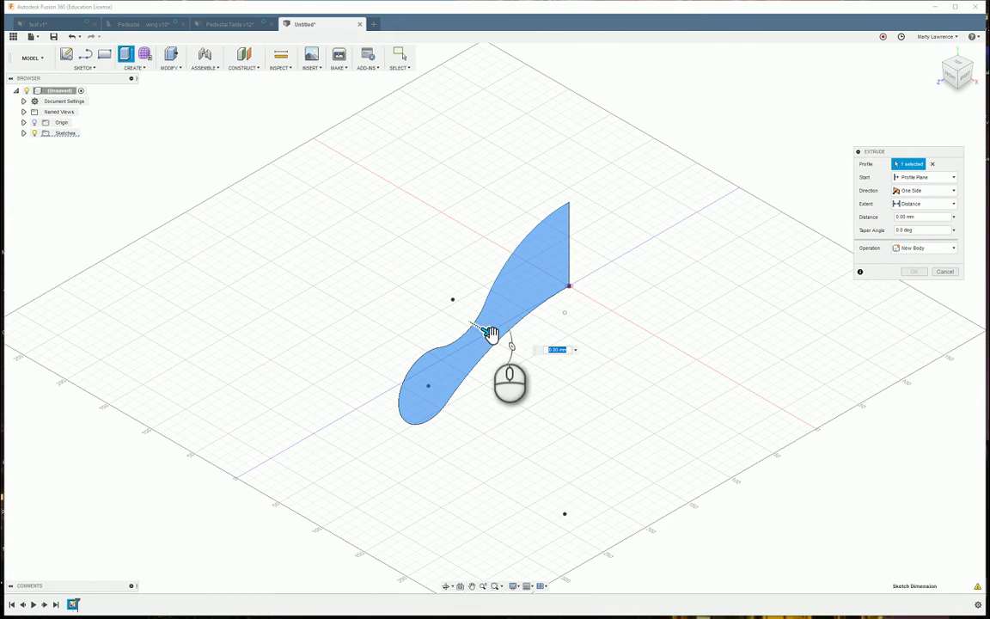
pyautogui.moveTo(490, 336); pyautogui.dragTo(564, 385)
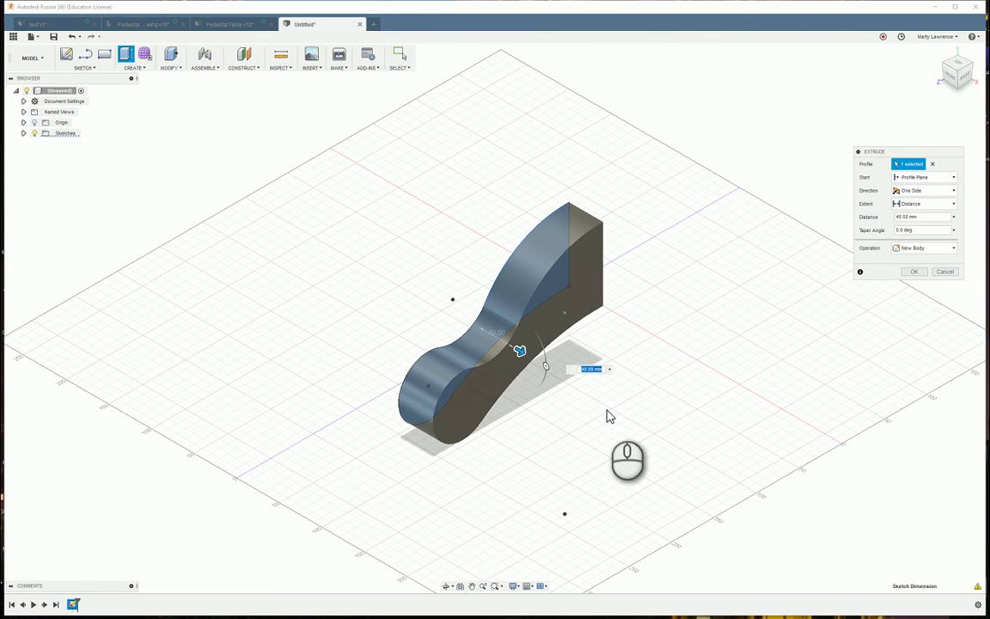
pyautogui.press('Return')
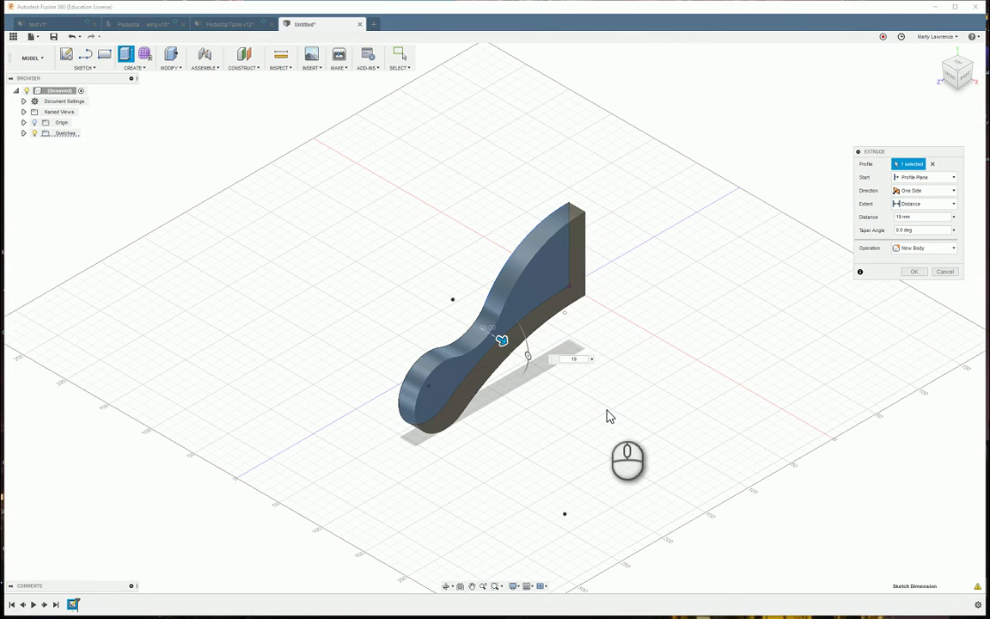
pyautogui.press('Return')
pyautogui.scroll(-3, 593, 340)
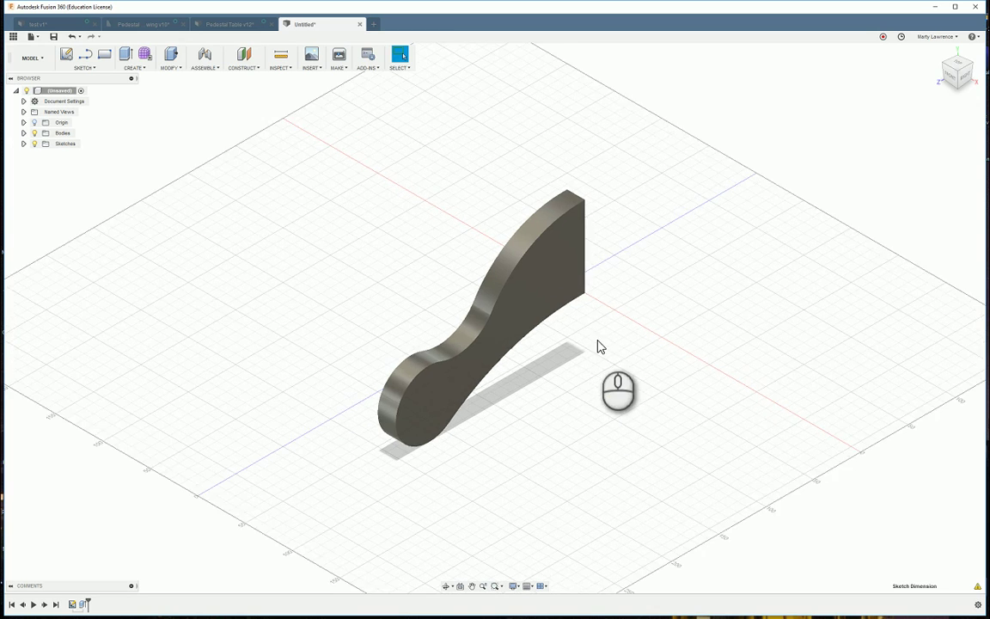
pyautogui.moveTo(627, 363)
pyautogui.keyDown('shift'); pyautogui.mouseDown(button='middle')
pyautogui.moveTo(559, 355)
pyautogui.moveTo(579, 321)
pyautogui.moveTo(622, 355)
pyautogui.mouseUp(button='middle'); pyautogui.keyUp('shift')
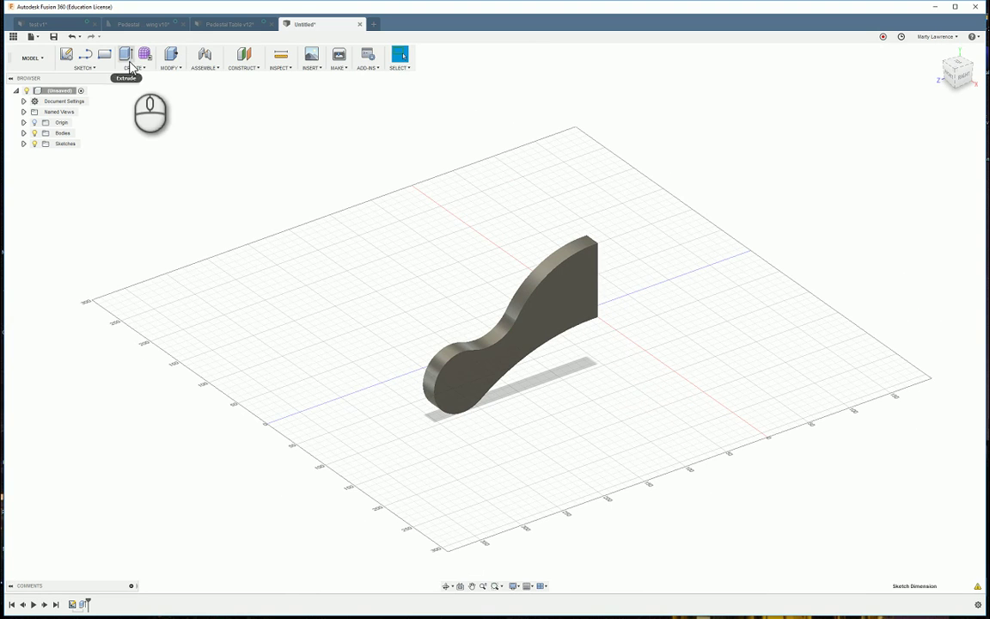
# - Start a fillet and select the upper and lower curved edges on both faces
pyautogui.click(168, 67)
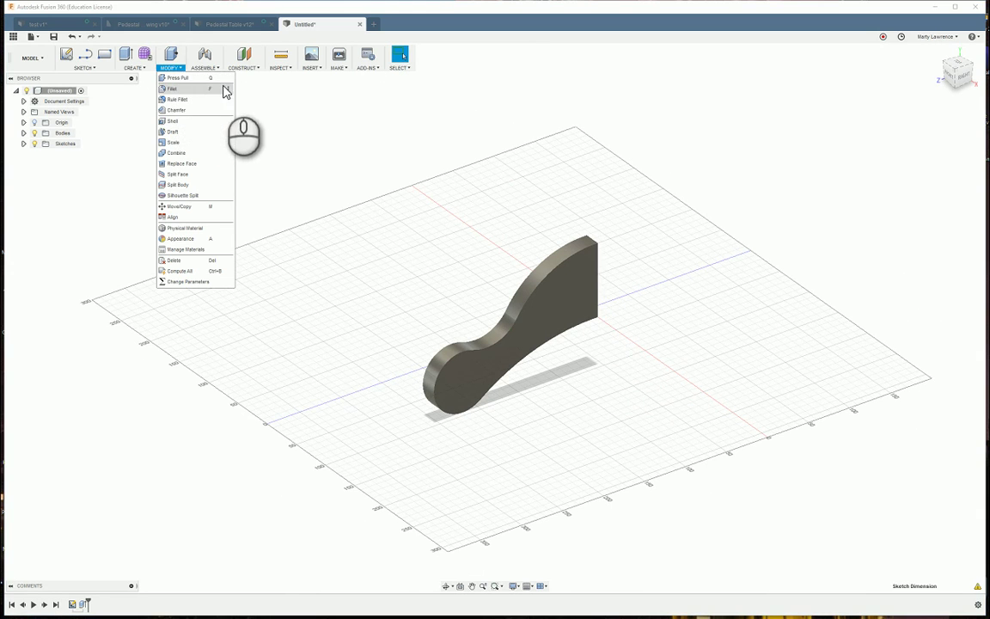
pyautogui.click(178, 90)
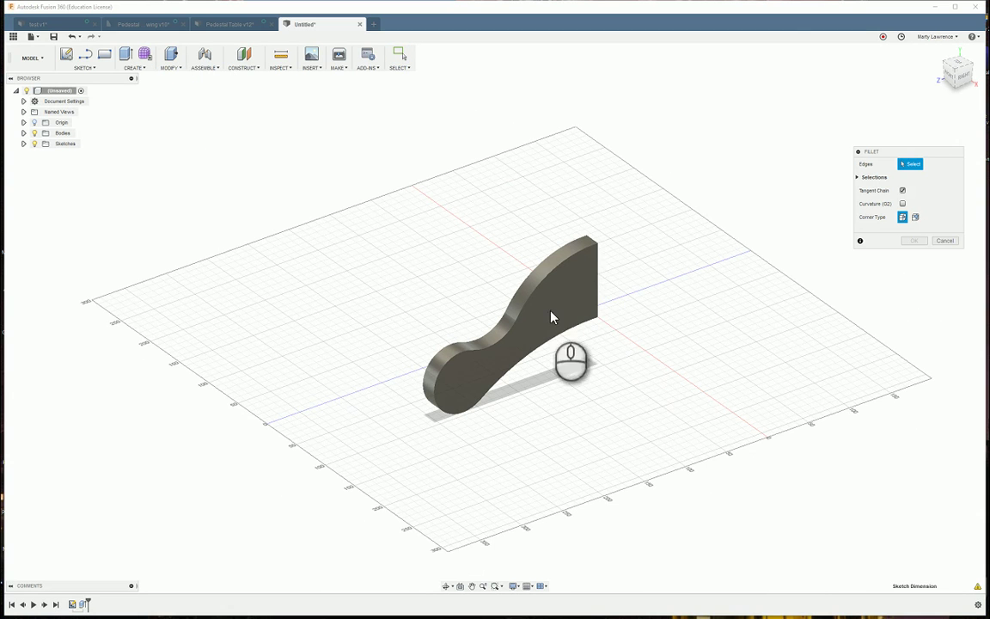
pyautogui.click(560, 264)
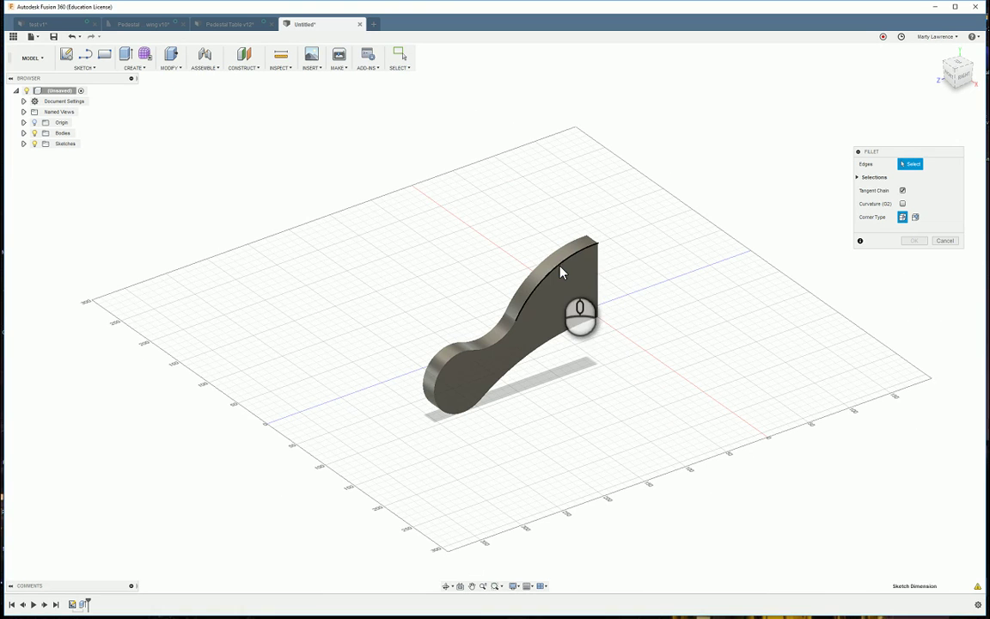
pyautogui.click(504, 336)
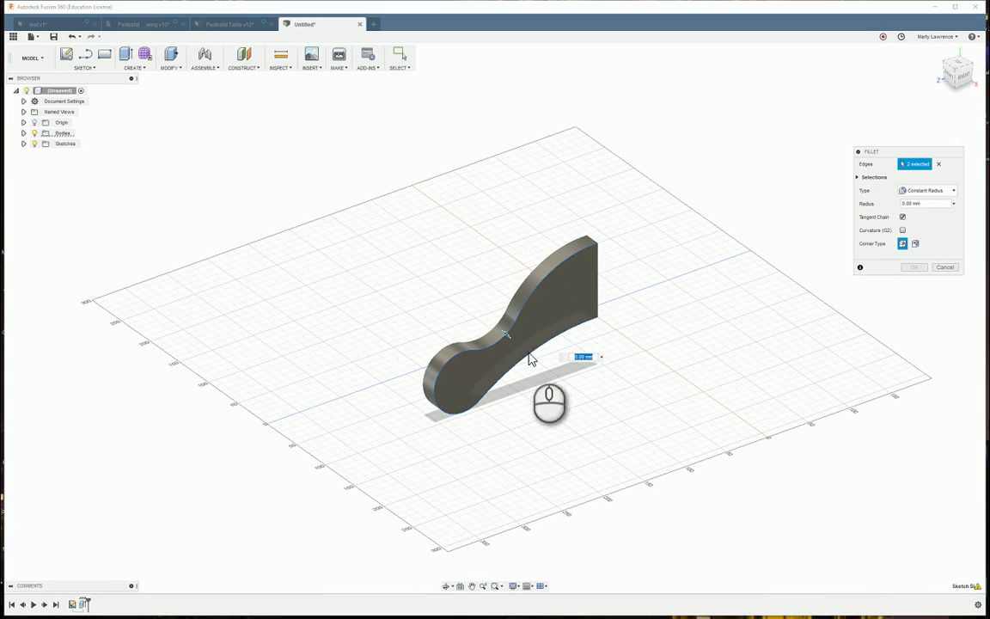
pyautogui.scroll(3, 493, 437)
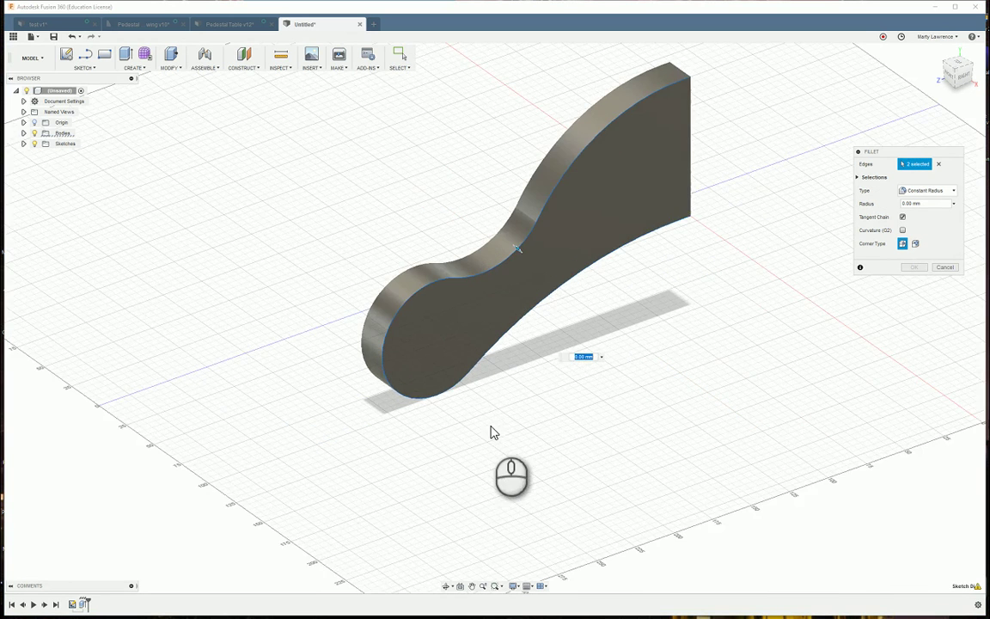
pyautogui.keyDown('shift'); pyautogui.moveTo(524, 393); pyautogui.dragTo(526, 310, button='middle'); pyautogui.keyUp('shift')
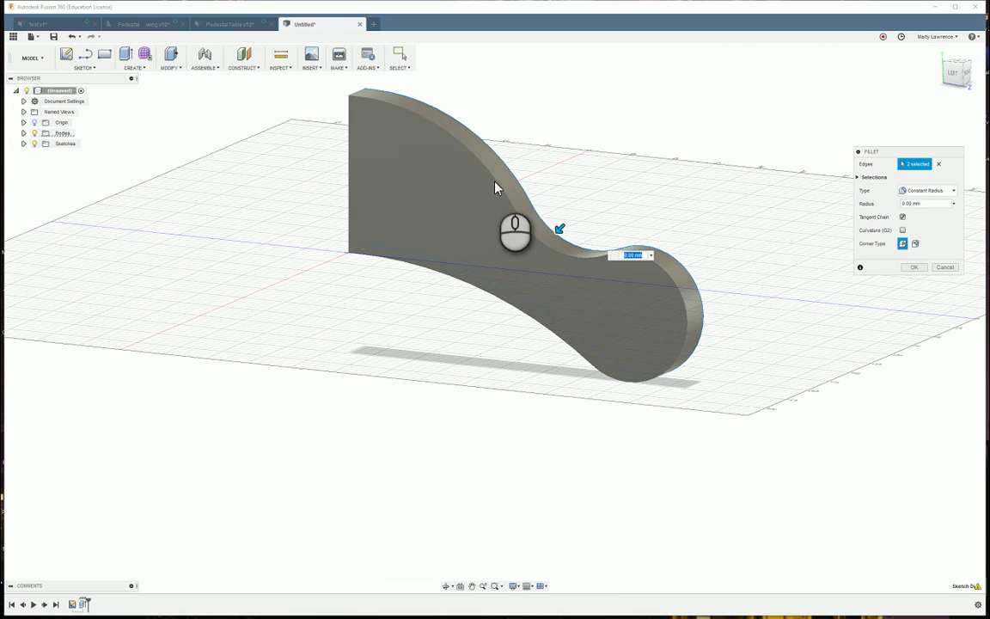
pyautogui.click(498, 182)
pyautogui.click(533, 234)
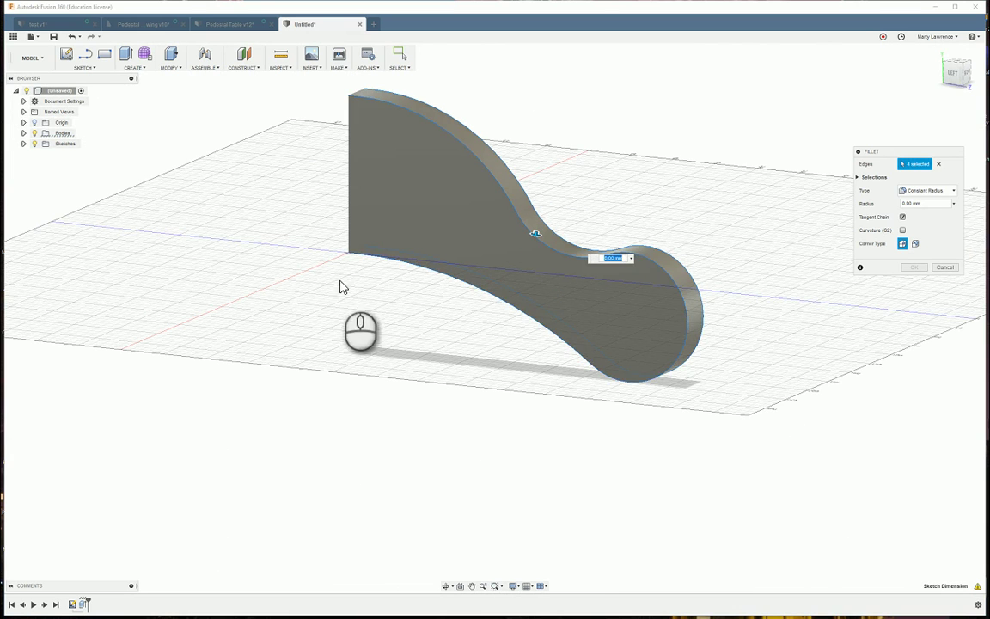
pyautogui.keyDown('shift'); pyautogui.moveTo(342, 288); pyautogui.dragTo(434, 256, button='middle'); pyautogui.keyUp('shift')
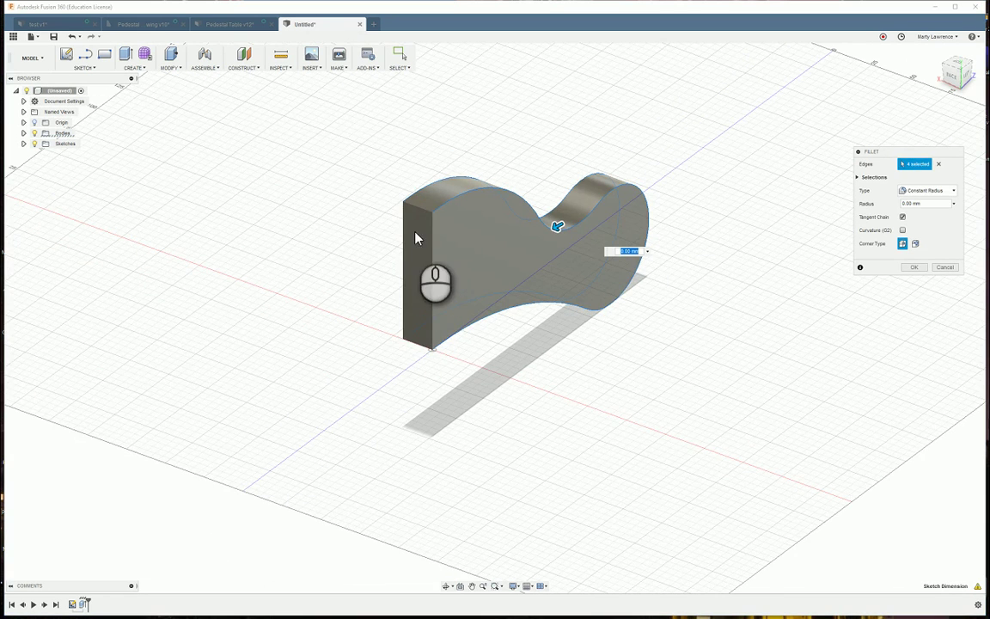
pyautogui.keyDown('shift'); pyautogui.moveTo(466, 360); pyautogui.dragTo(257, 392, button='middle'); pyautogui.keyUp('shift')
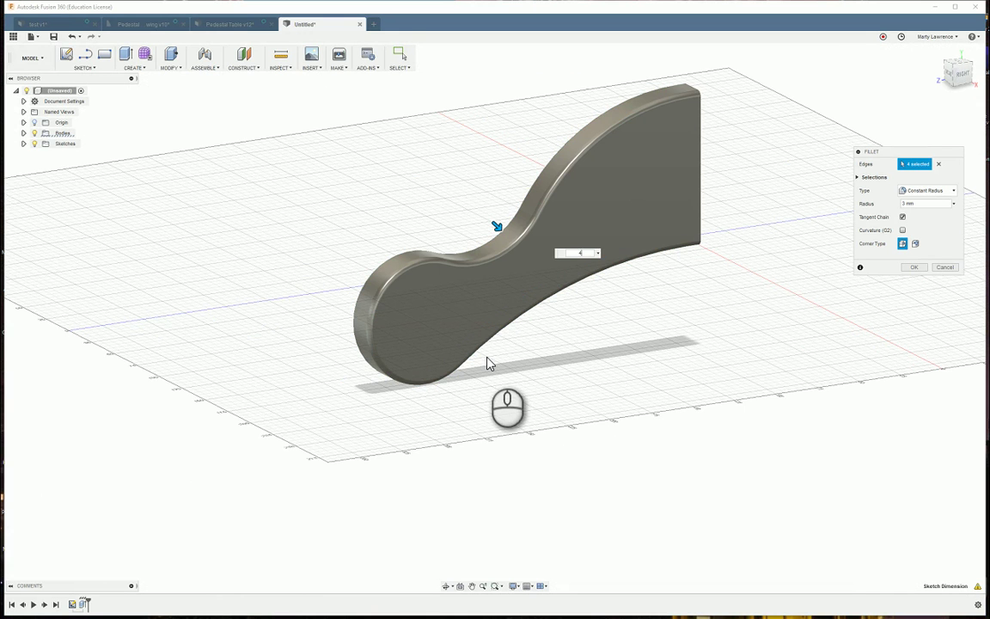
# - Set the fillet radius to 4 mm, apply it, and view the rounded foot
pyautogui.write('4')
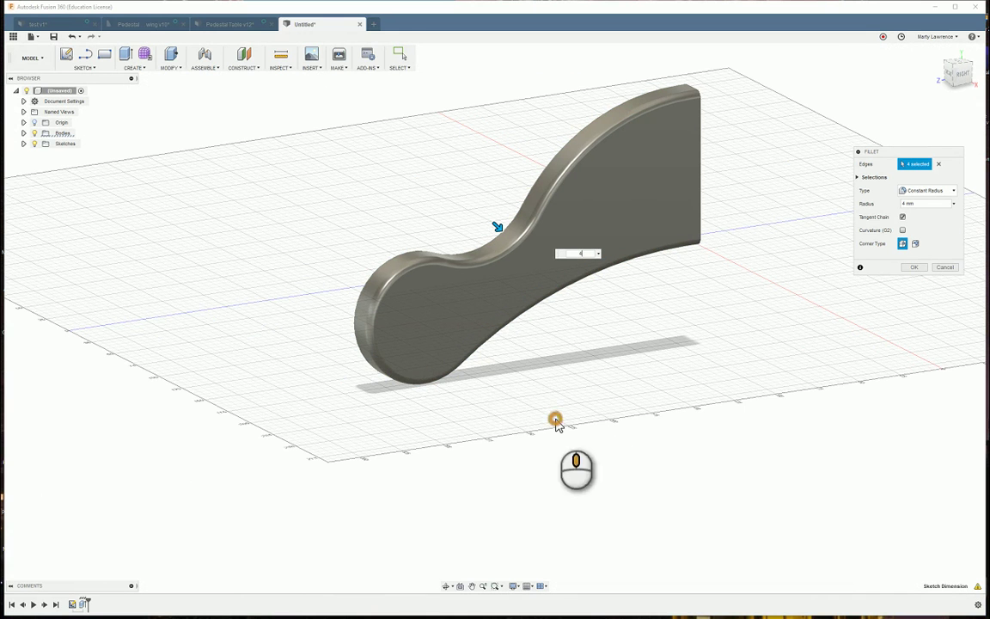
pyautogui.keyDown('shift'); pyautogui.moveTo(557, 421); pyautogui.dragTo(531, 426, button='middle'); pyautogui.keyUp('shift')
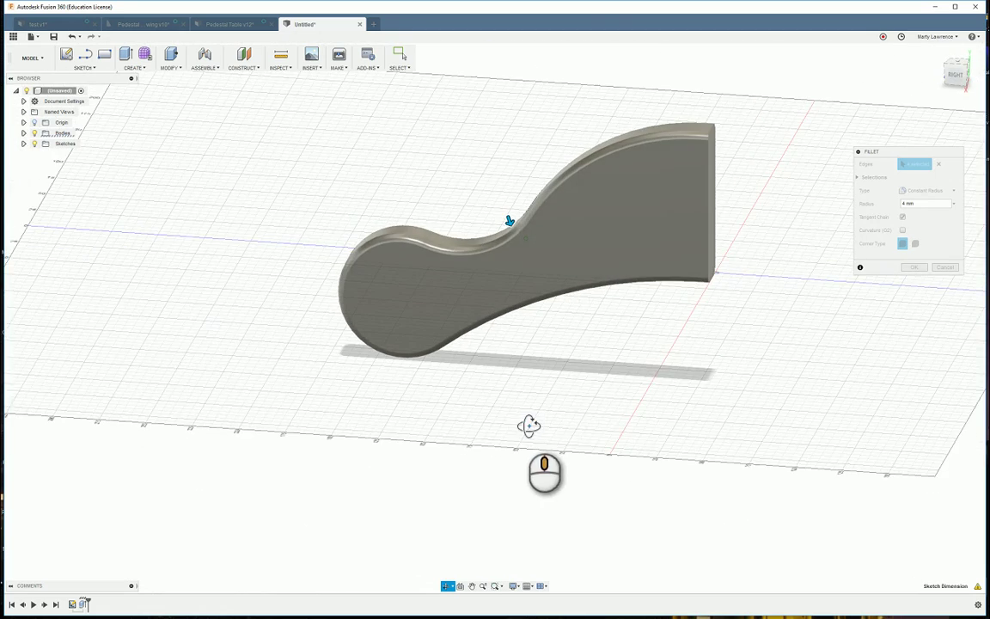
pyautogui.click(917, 267)
pyautogui.scroll(3, 491, 393)
pyautogui.scroll(-5, 488, 380)
pyautogui.keyDown('shift'); pyautogui.moveTo(484, 372); pyautogui.dragTo(545, 348, button='middle'); pyautogui.keyUp('shift')
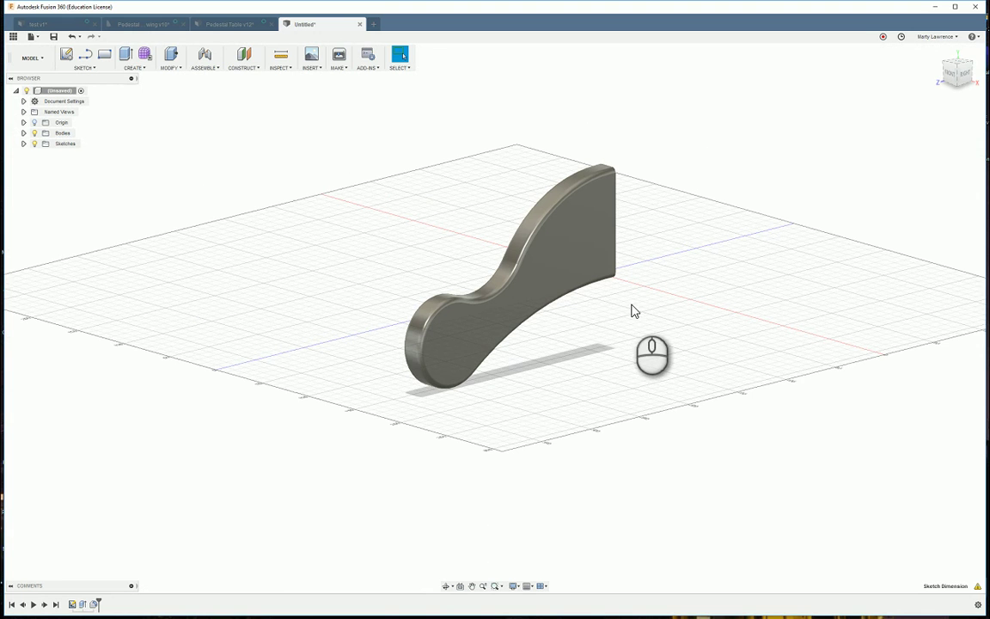